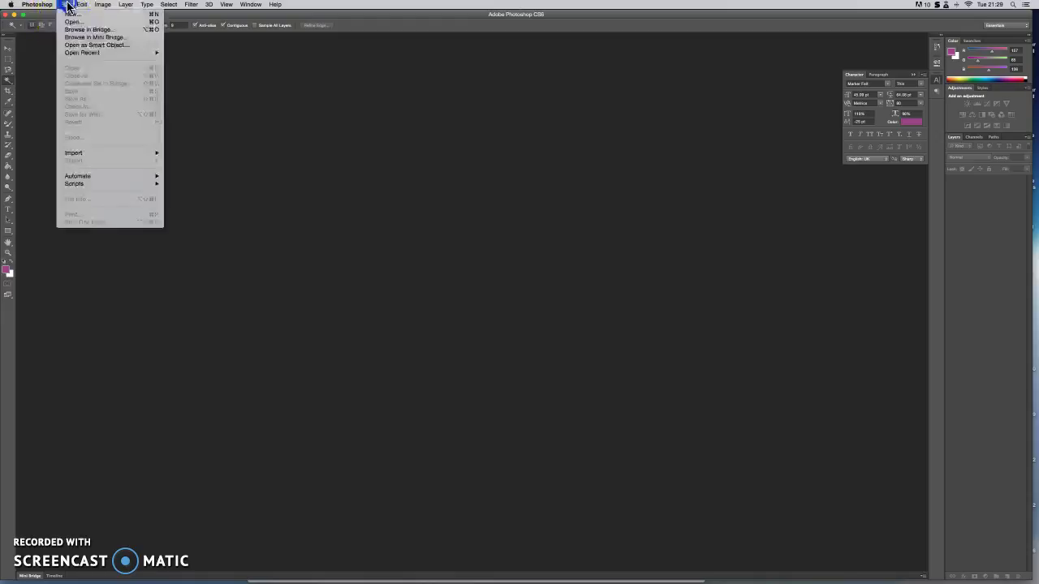
- Open pretty-reckless-.jpg from the Photoshop Test folder and convert its locked Background into an editable layer
{"action": "left_click", "coordinate": [72, 21]}
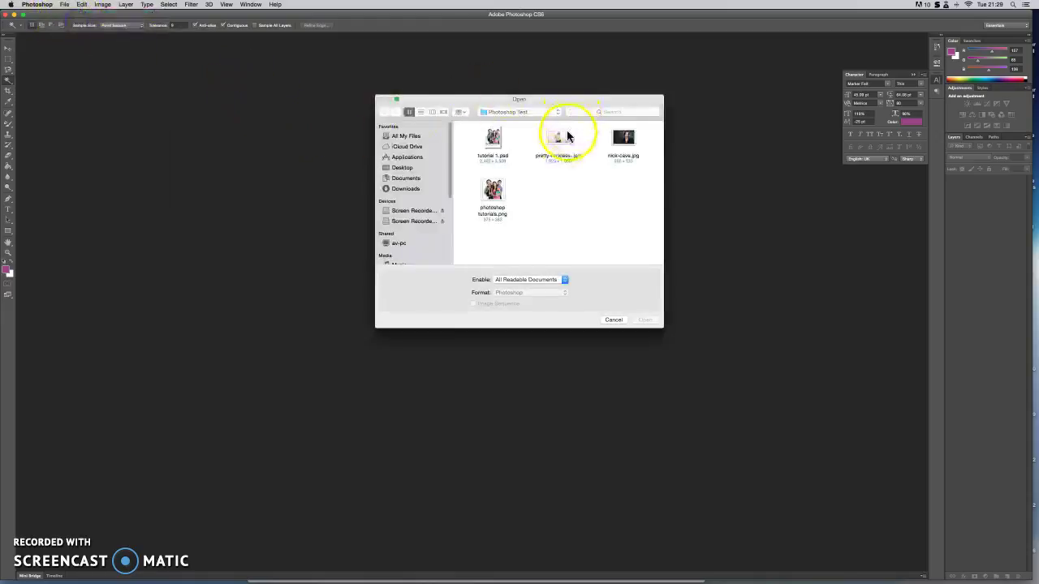
{"action": "left_click", "coordinate": [560, 140]}
{"action": "double_click", "coordinate": [561, 141]}
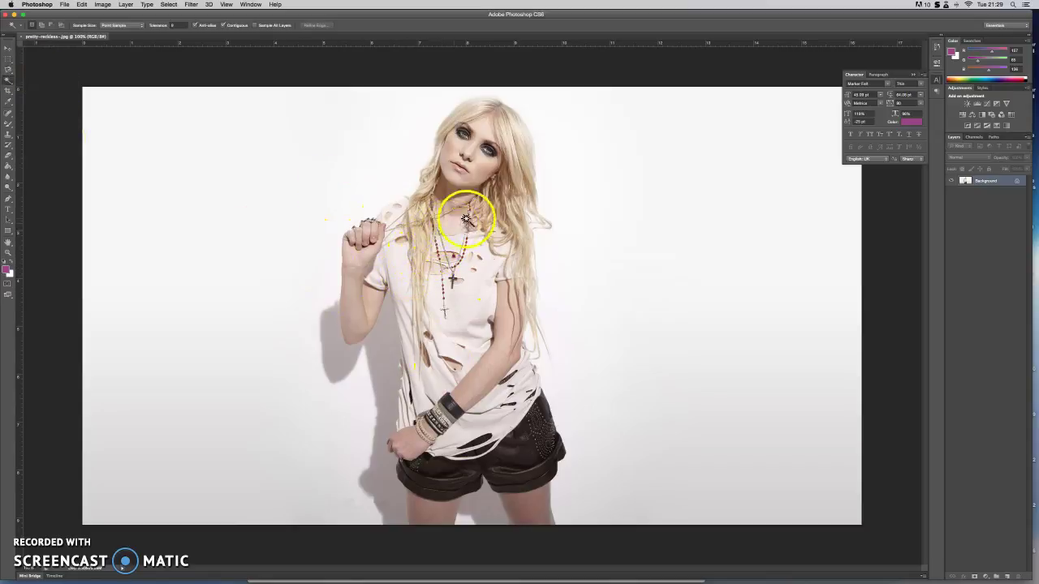
{"action": "double_click", "coordinate": [1019, 182]}
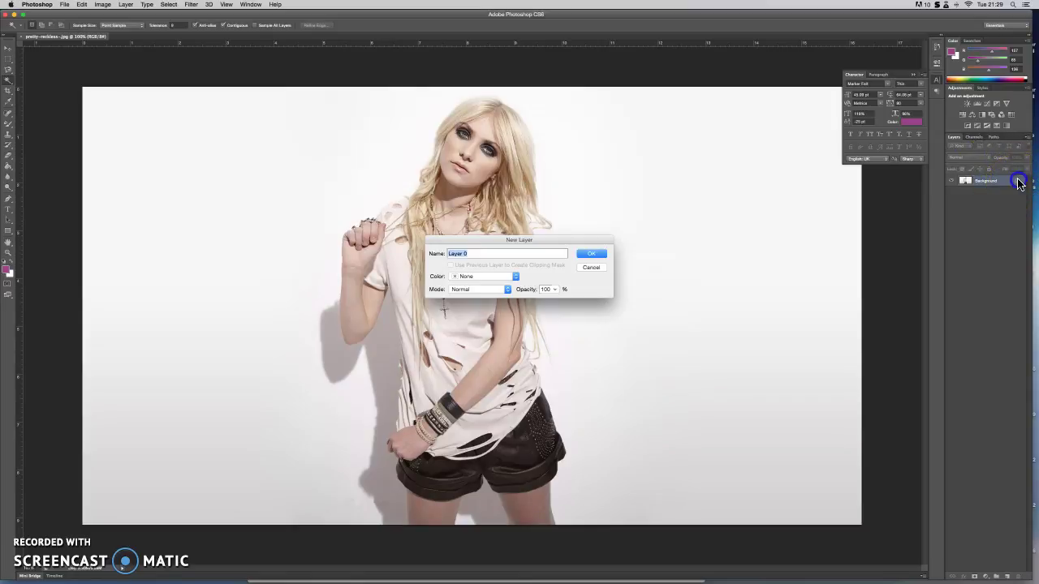
{"action": "left_click", "coordinate": [593, 253]}
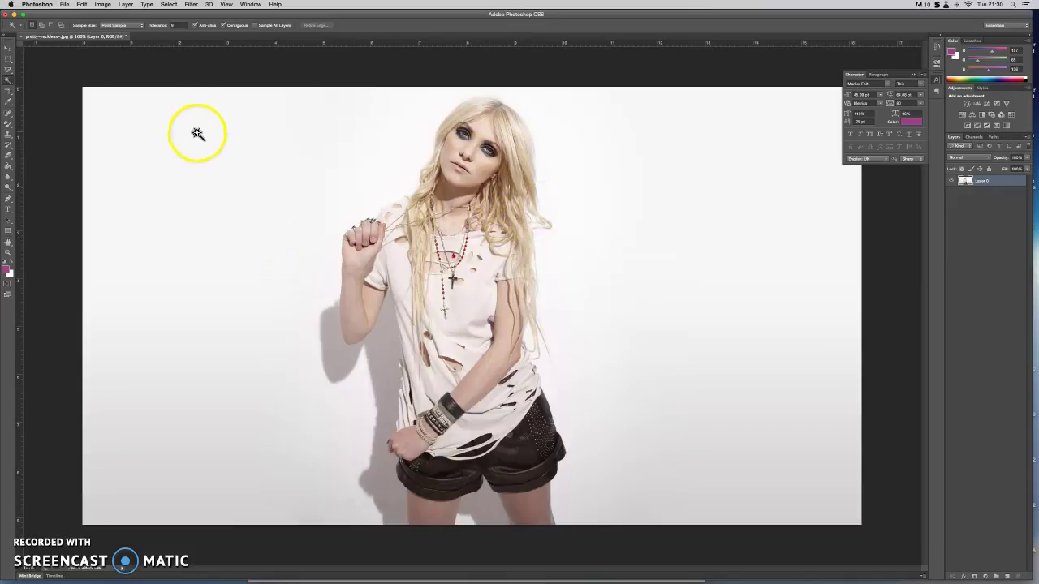
- Try selecting the light backdrop using the Magic Wand tool with an increased tolerance
{"action": "left_click", "coordinate": [10, 83]}
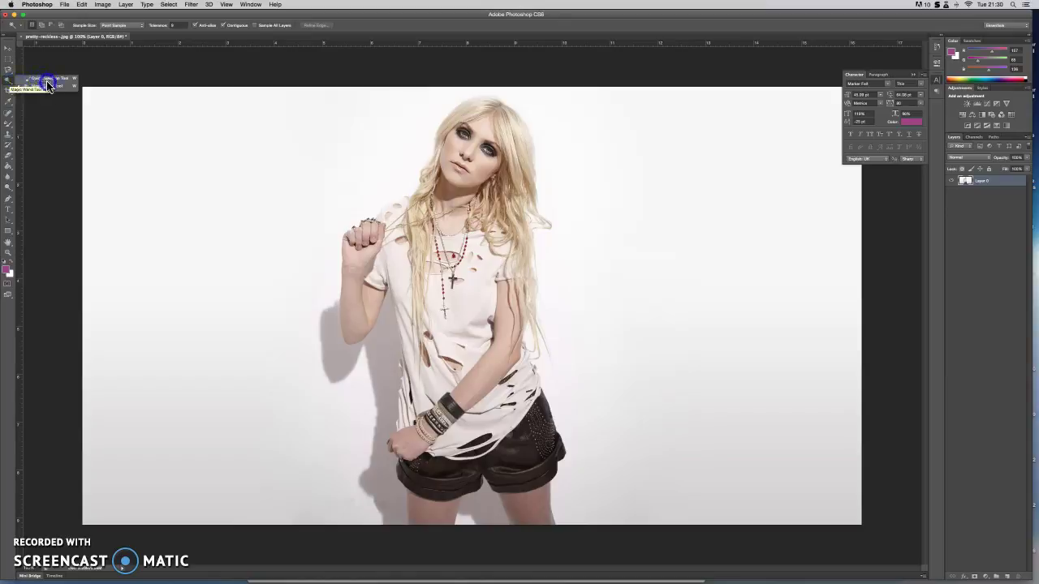
{"action": "left_click", "coordinate": [51, 89]}
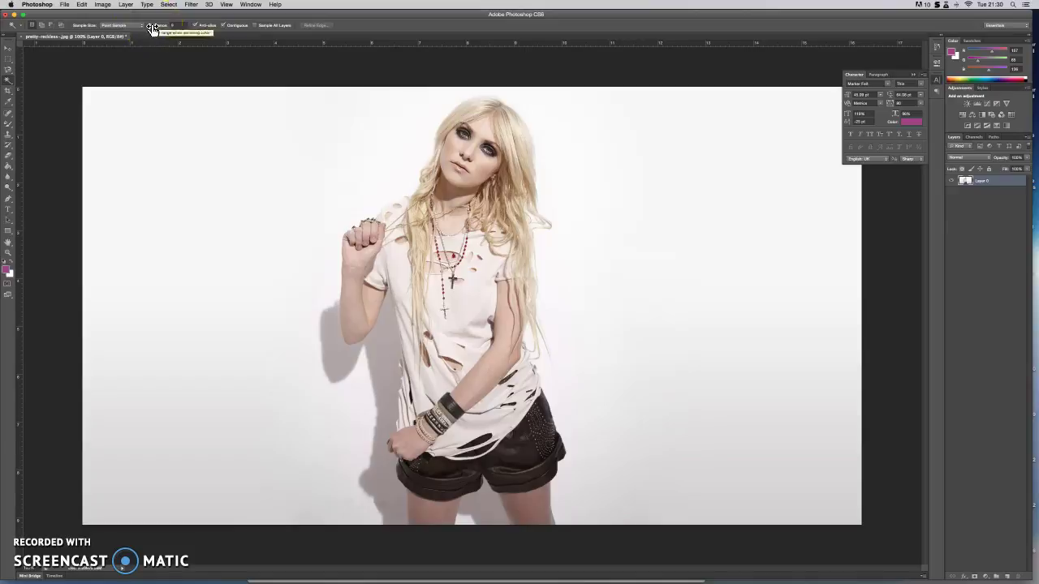
{"action": "left_click_drag", "start_coordinate": [152, 30], "coordinate": [155, 30]}
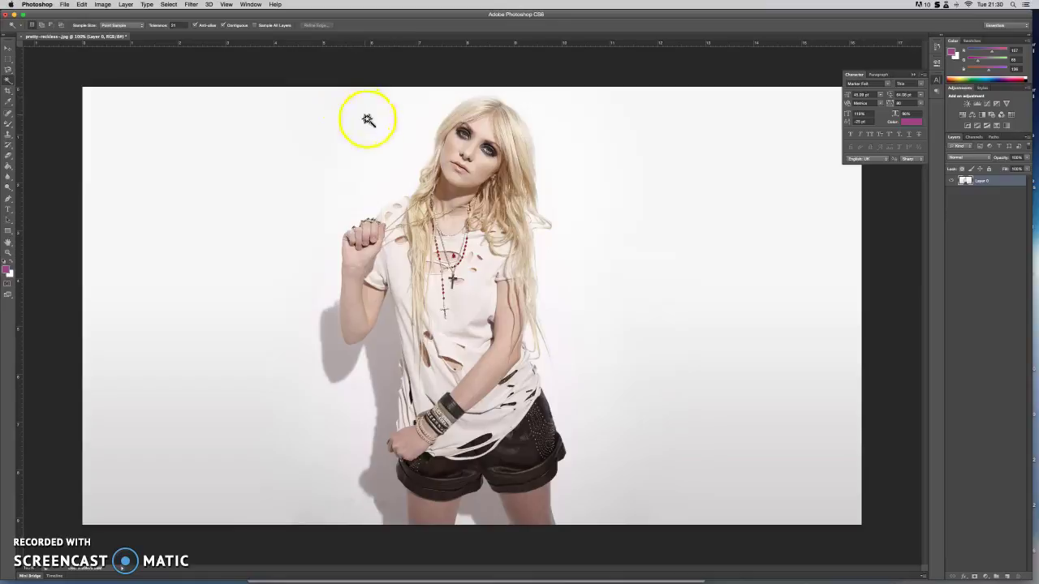
{"action": "left_click", "coordinate": [373, 130]}
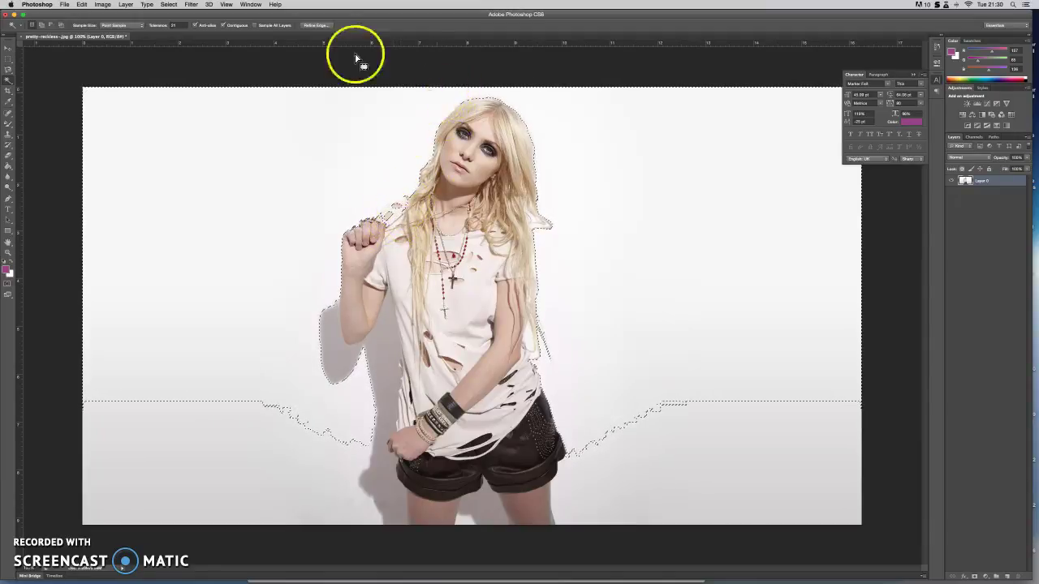
- Lower the Magic Wand tolerance, then select and delete the upper backdrop around the woman
{"action": "left_click", "coordinate": [162, 30]}
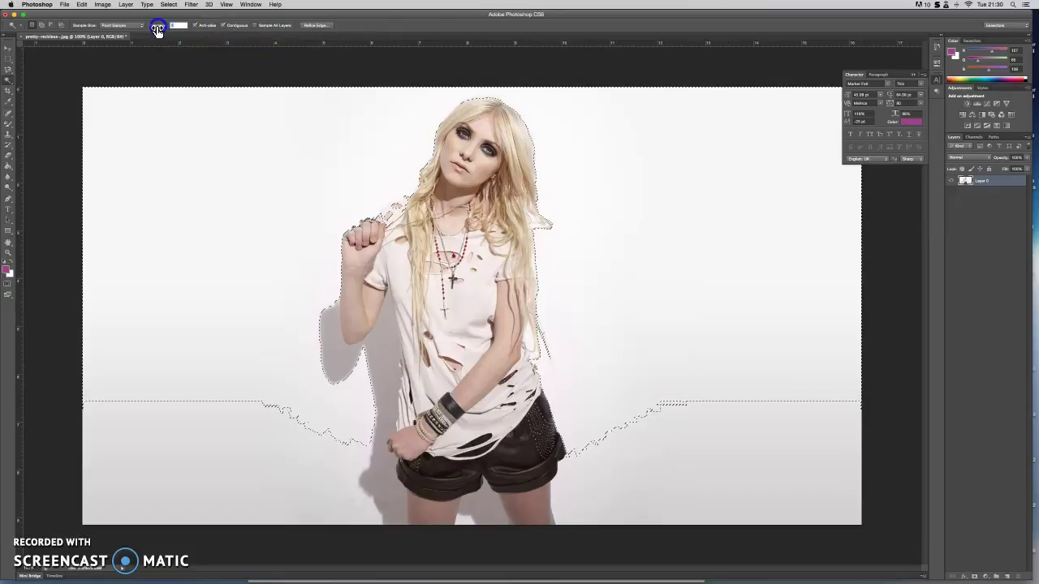
{"action": "left_click", "coordinate": [272, 193]}
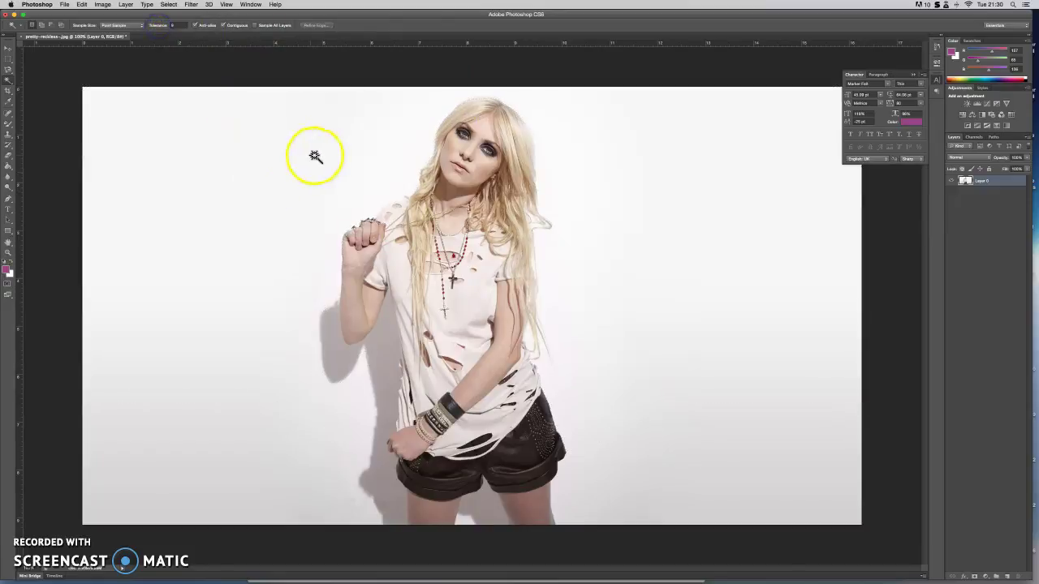
{"action": "left_click", "coordinate": [332, 160]}
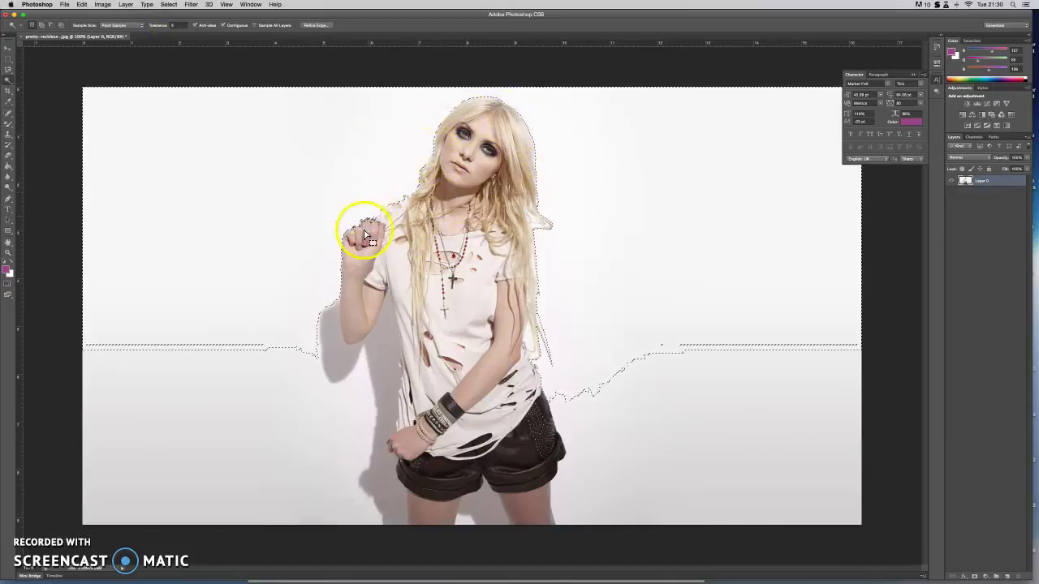
{"action": "left_click", "coordinate": [492, 99]}
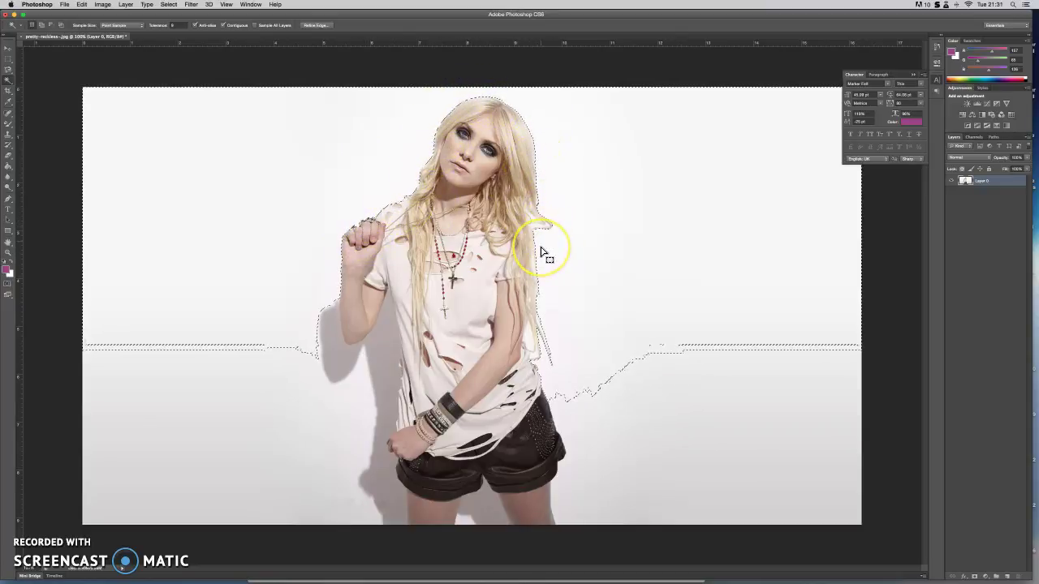
{"action": "key", "text": "Delete"}
{"action": "left_click", "coordinate": [475, 336]}
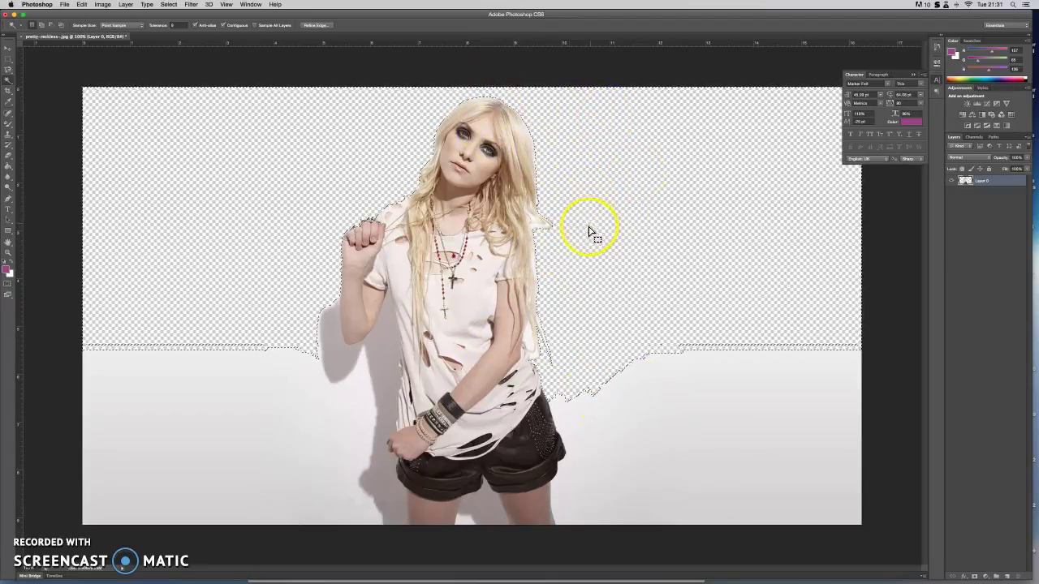
- Select and delete the middle band of backdrop beside her raised arm, including the small patch below the elbow
{"action": "left_click", "coordinate": [272, 389]}
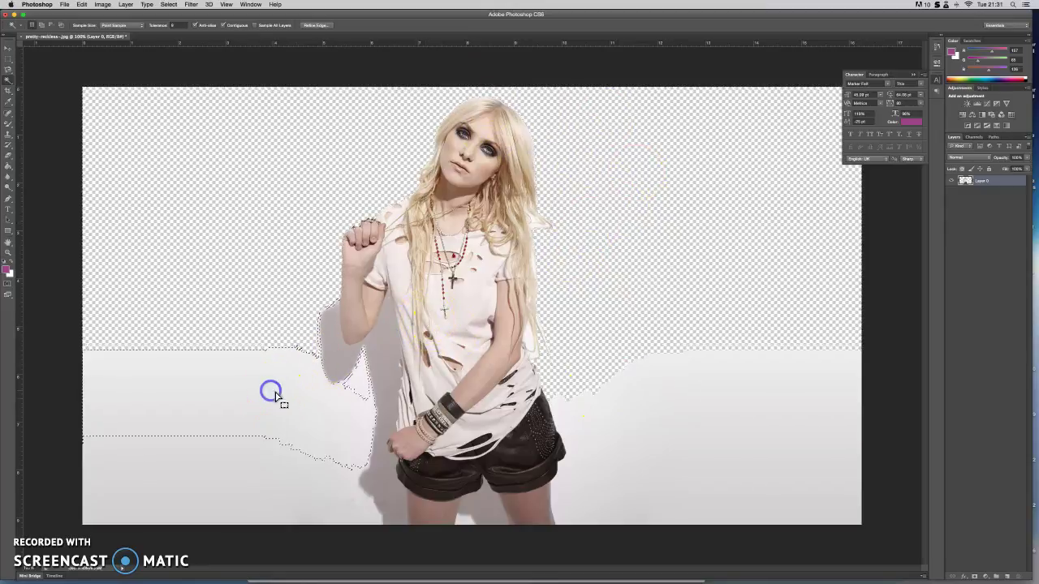
{"action": "key", "text": "Delete"}
{"action": "left_click", "coordinate": [346, 371]}
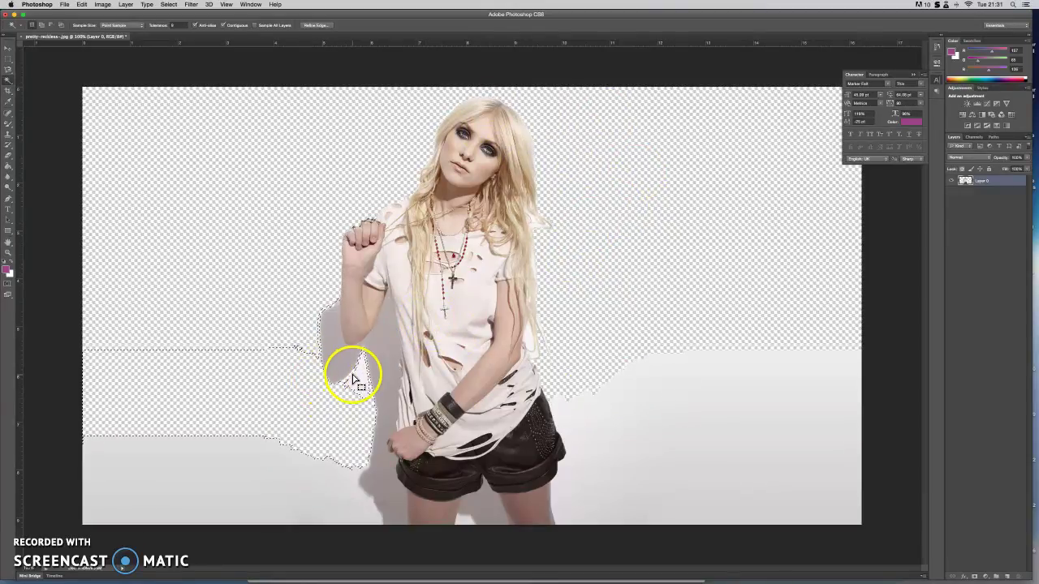
- Select and delete the grey shadow behind the raised arm and along the side of the torso
{"action": "left_click", "coordinate": [332, 357], "text": "shift"}
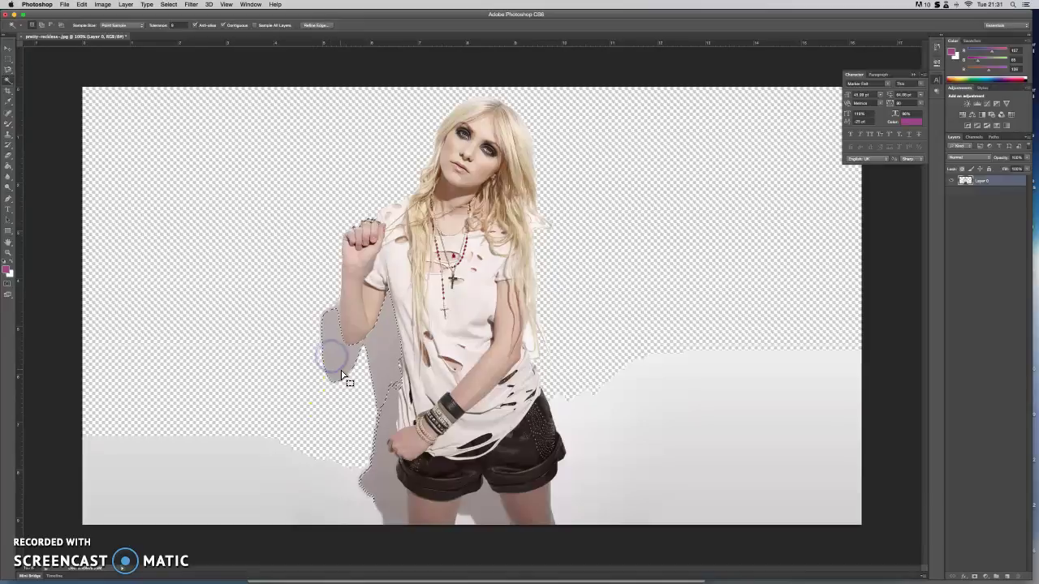
{"action": "left_click", "coordinate": [360, 408], "text": "shift"}
{"action": "left_click", "coordinate": [336, 312], "text": "shift"}
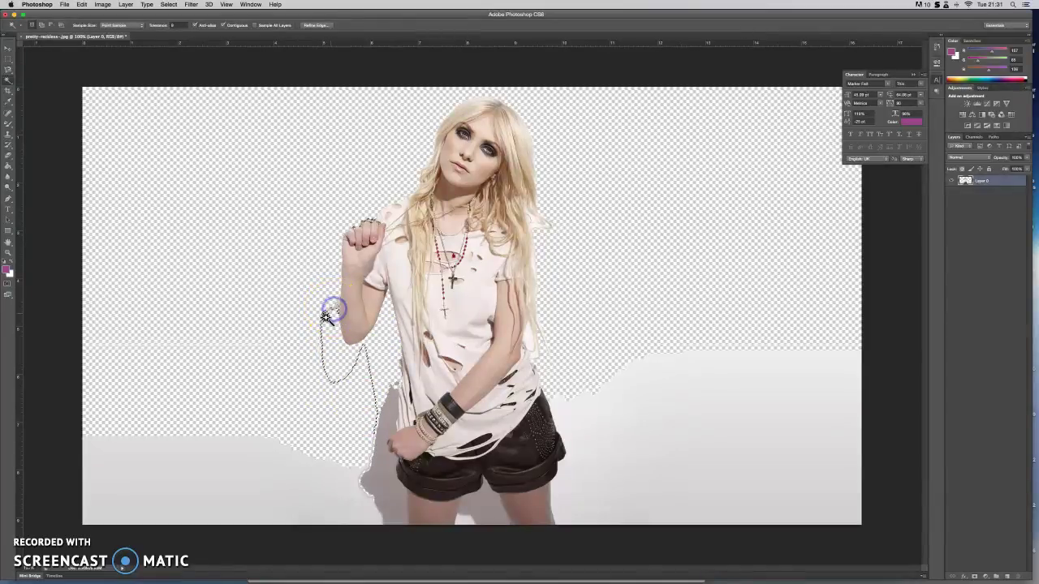
{"action": "left_click", "coordinate": [336, 302]}
{"action": "left_click", "coordinate": [385, 418]}
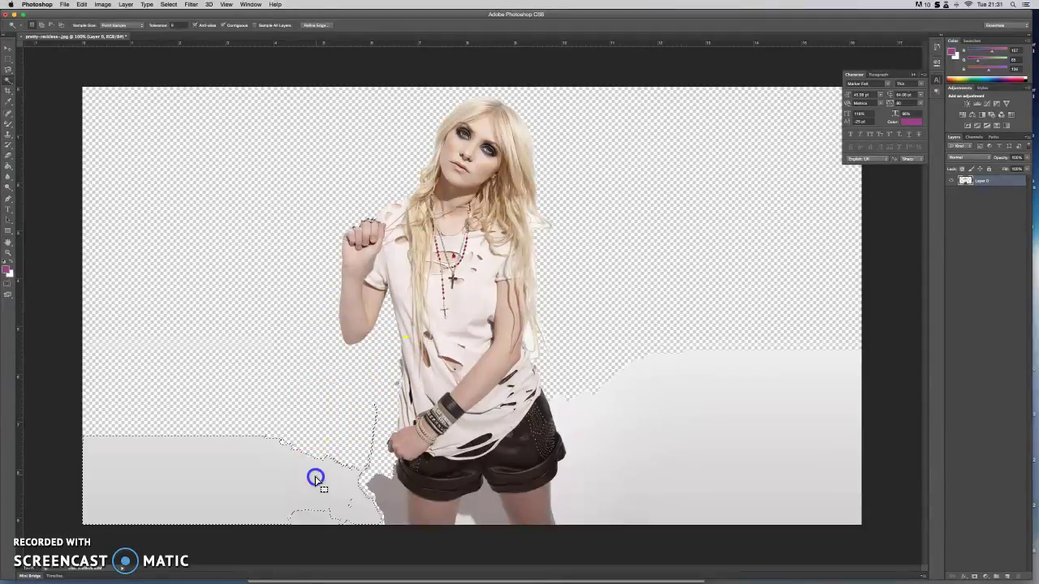
- Delete the lower backdrop and shadow beside her outer thigh on the raised-arm side, plus the gap between her legs
{"action": "left_click", "coordinate": [316, 479]}
{"action": "key", "text": "Delete"}
{"action": "left_click", "coordinate": [382, 487]}
{"action": "left_click", "coordinate": [319, 520]}
{"action": "key", "text": "Delete"}
{"action": "left_click", "coordinate": [475, 498]}
{"action": "key", "text": "Delete"}
- Delete the remaining backdrop on the side opposite her raised arm and select the leftover patches near the legs
{"action": "left_click", "coordinate": [622, 428]}
{"action": "key", "text": "Delete"}
{"action": "left_click", "coordinate": [622, 389]}
{"action": "key", "text": "Delete"}
{"action": "left_click", "coordinate": [663, 498]}
{"action": "key", "text": "Delete"}
{"action": "left_click", "coordinate": [466, 520]}
{"action": "left_click", "coordinate": [383, 523]}
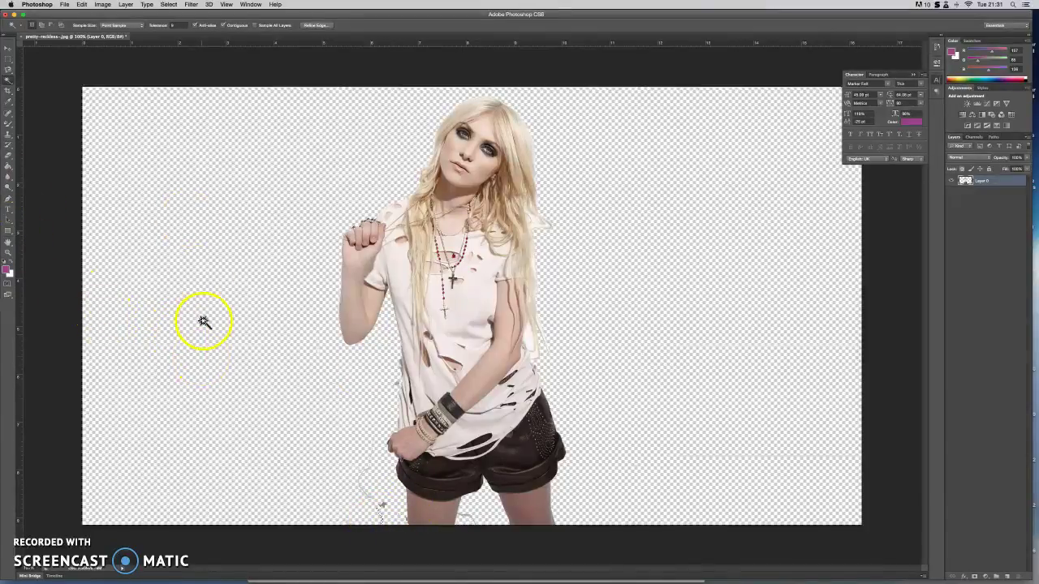
- Use the Eraser tool to remove the stray shadow outlines beside the thigh, under the hand and between the legs
{"action": "left_click", "coordinate": [8, 161]}
{"action": "left_click", "coordinate": [37, 156]}
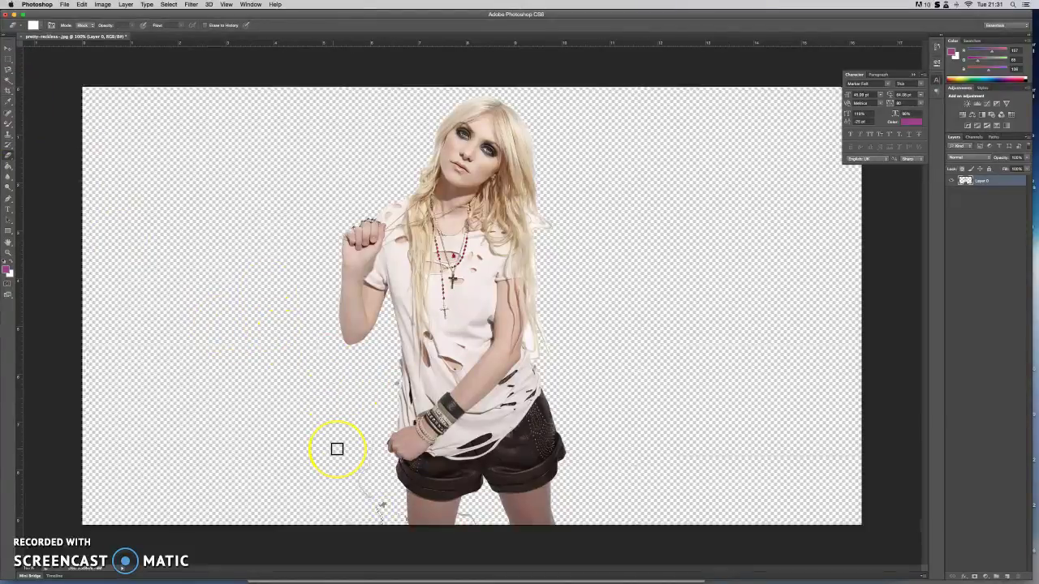
{"action": "key", "text": "super+equal"}
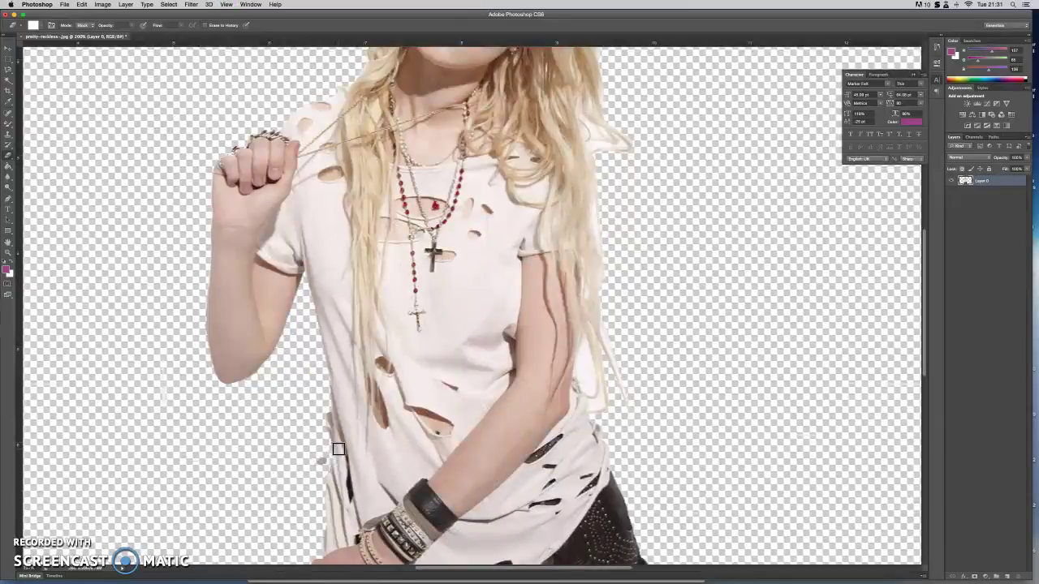
{"action": "left_click_drag", "start_coordinate": [921, 322], "coordinate": [925, 403]}
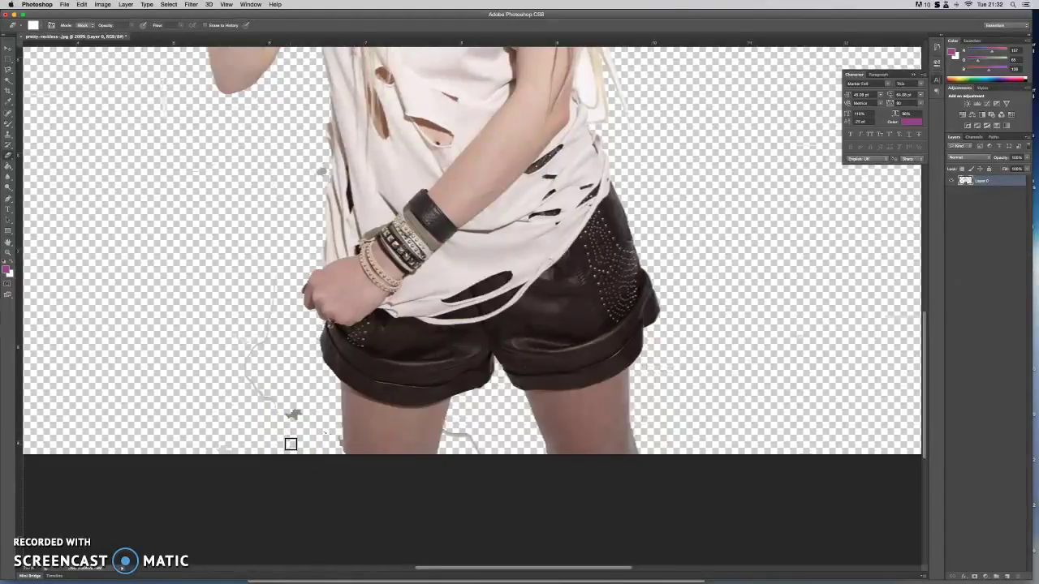
{"action": "left_click_drag", "start_coordinate": [297, 422], "coordinate": [299, 412]}
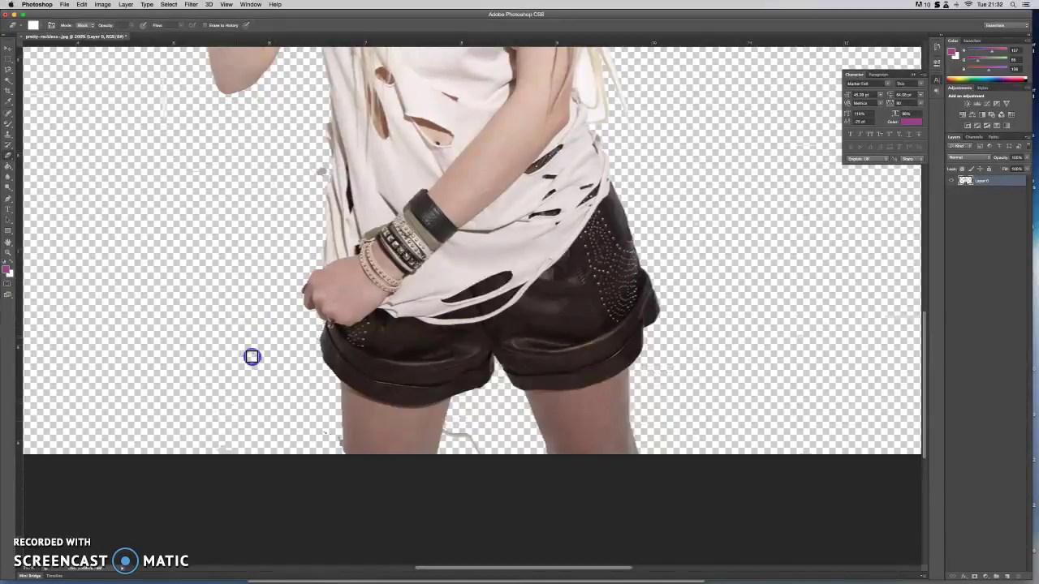
{"action": "left_click", "coordinate": [220, 447]}
{"action": "left_click", "coordinate": [325, 434]}
{"action": "left_click_drag", "start_coordinate": [458, 448], "coordinate": [455, 435]}
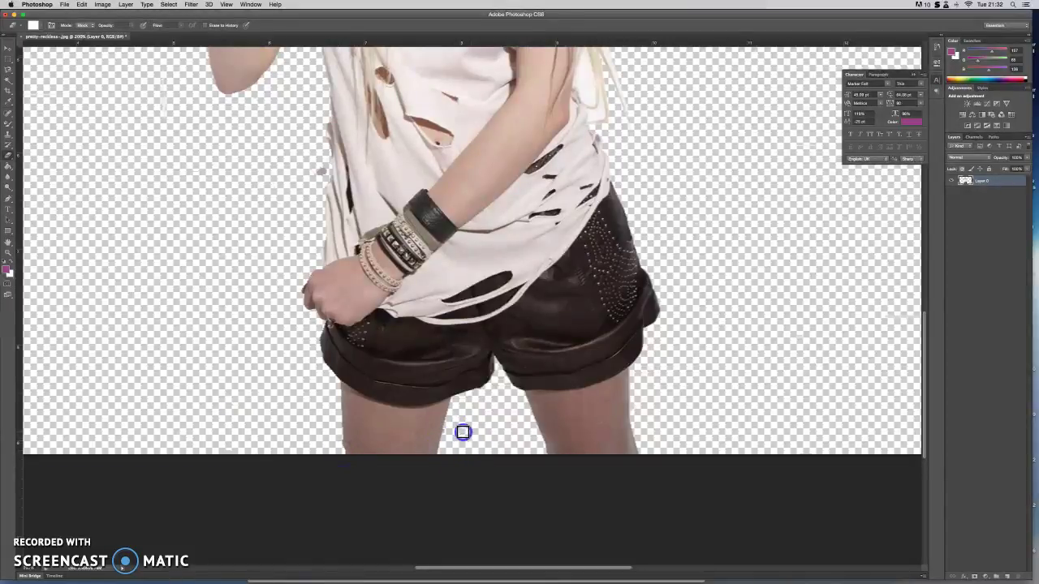
- Erase the faint leftover horizontal line beside the shorts and the stray traces extending up towards the hair
{"action": "key", "text": "super+minus"}
{"action": "key", "text": "super+minus"}
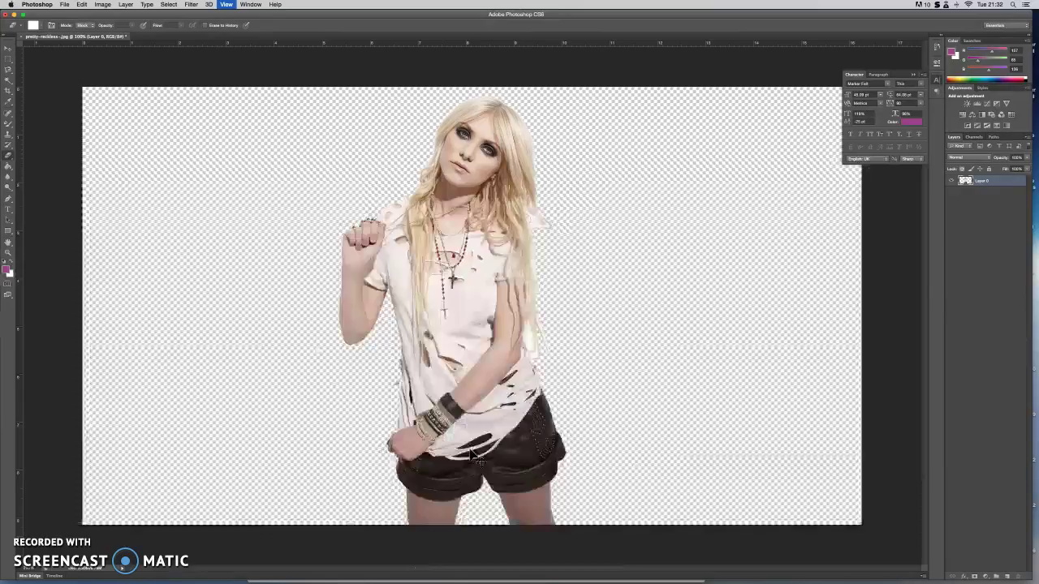
{"action": "left_click", "coordinate": [556, 443]}
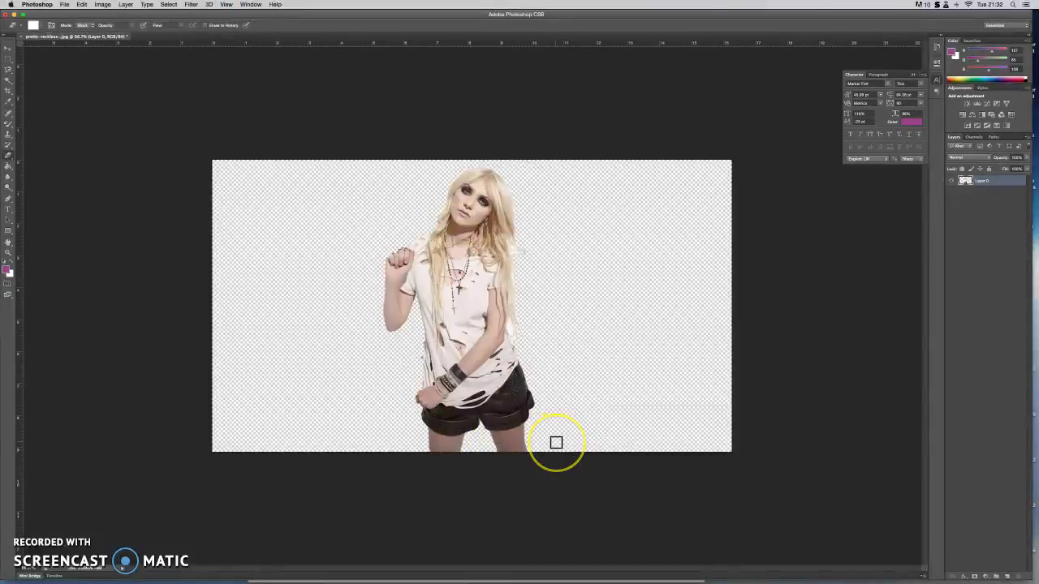
{"action": "key", "text": "super+plus"}
{"action": "mouse_move", "coordinate": [492, 449]}
{"action": "left_mouse_down"}
{"action": "mouse_move", "coordinate": [577, 500]}
{"action": "mouse_move", "coordinate": [573, 509]}
{"action": "mouse_move", "coordinate": [671, 452]}
{"action": "mouse_move", "coordinate": [714, 457]}
{"action": "left_mouse_up"}
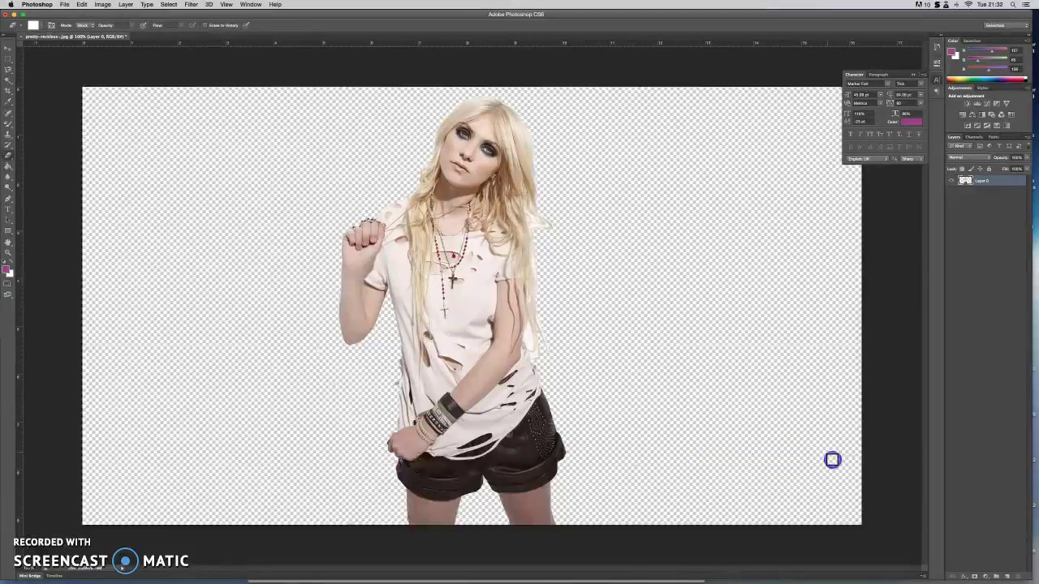
{"action": "mouse_move", "coordinate": [853, 457]}
{"action": "left_mouse_down"}
{"action": "mouse_move", "coordinate": [629, 422]}
{"action": "mouse_move", "coordinate": [606, 304]}
{"action": "mouse_move", "coordinate": [544, 314]}
{"action": "left_mouse_up"}
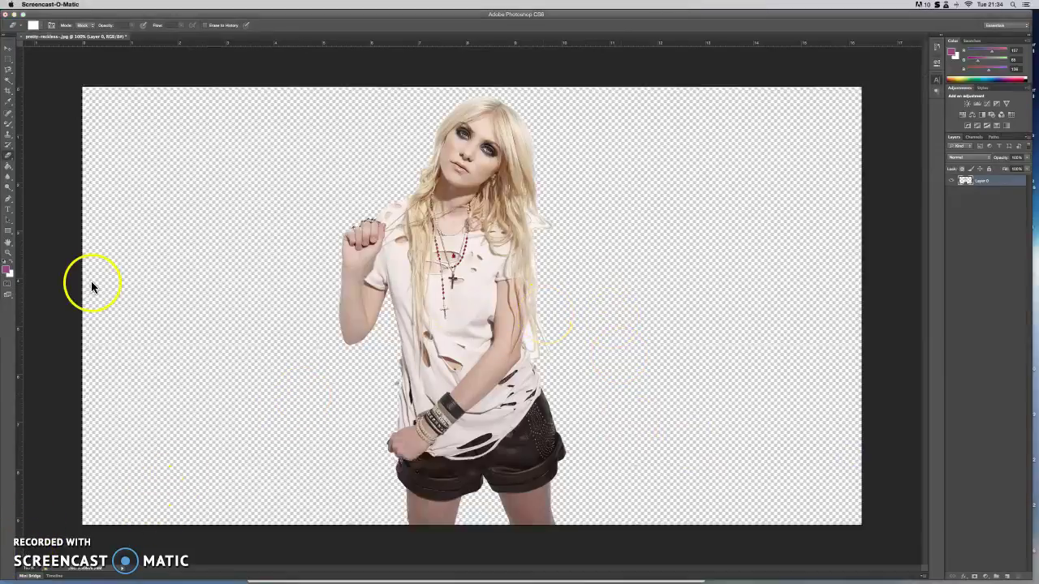
- Open nick-cave.jpg from the Photoshop Test folder as a second document
{"action": "left_click", "coordinate": [111, 273]}
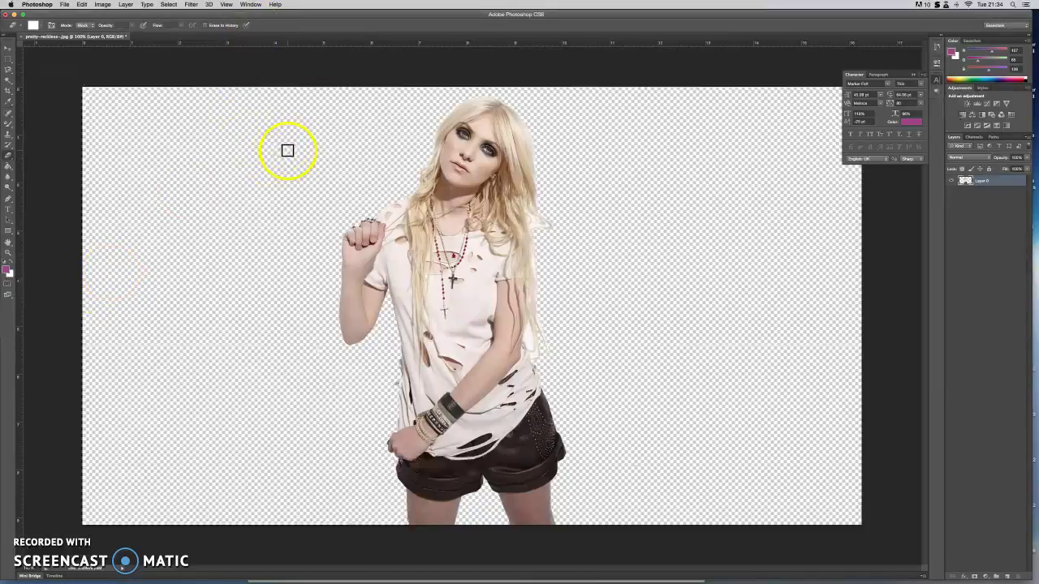
{"action": "left_click", "coordinate": [64, 5]}
{"action": "left_click", "coordinate": [83, 37]}
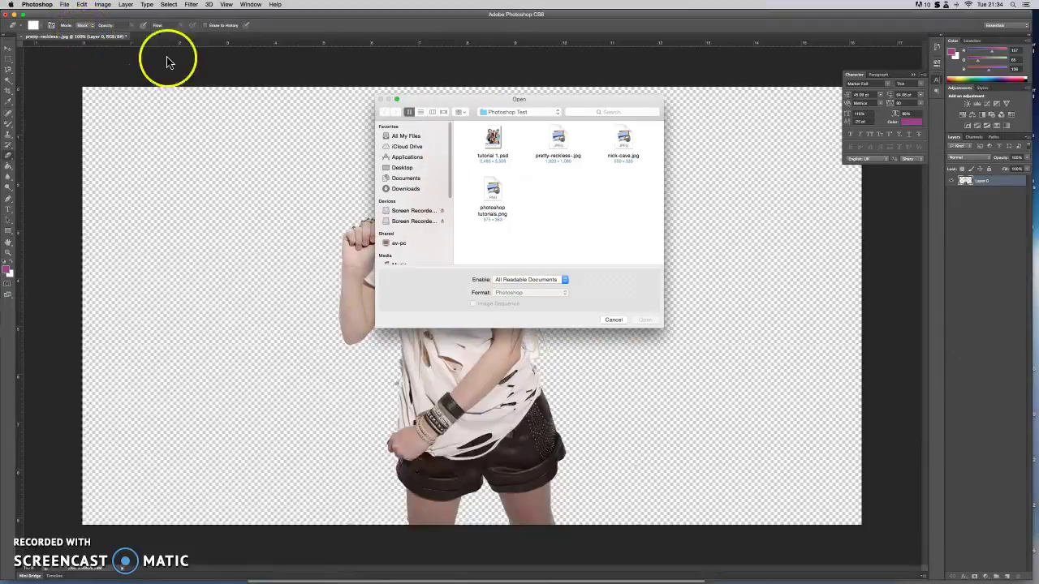
{"action": "double_click", "coordinate": [618, 143]}
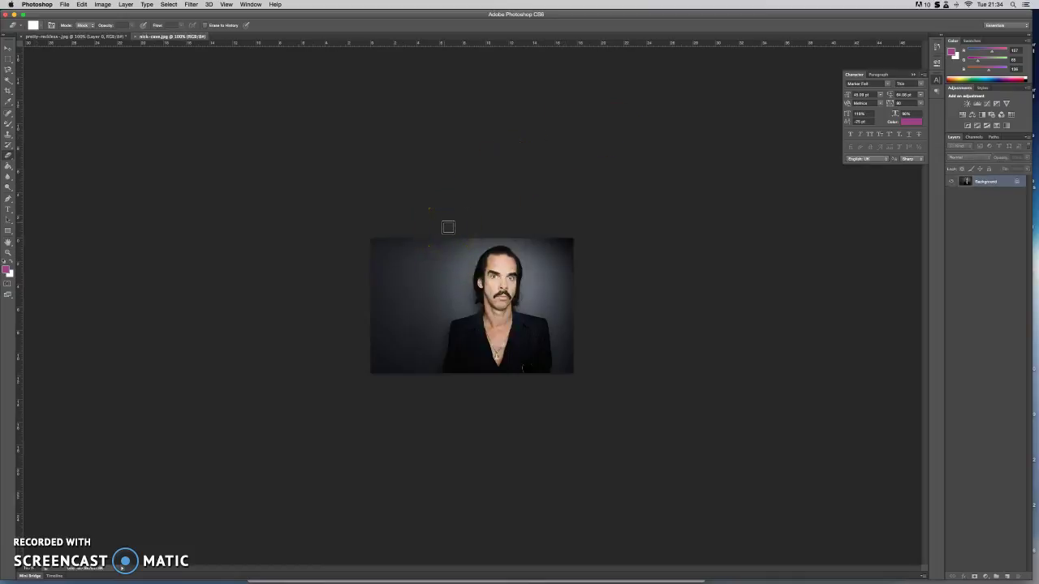
{"action": "key", "text": "super+plus"}
{"action": "key", "text": "super+plus"}
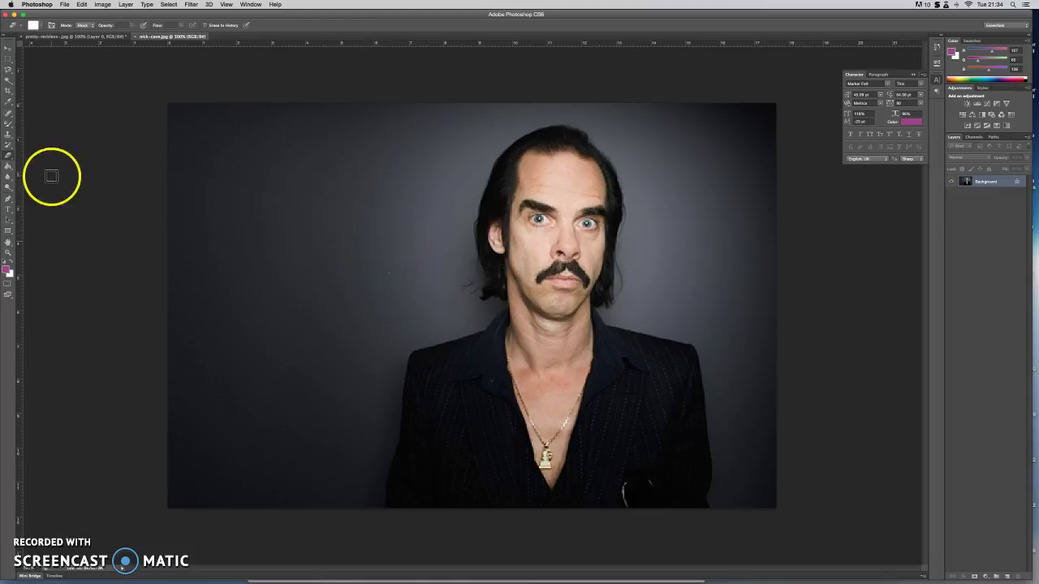
- Use the Quick Selection tool to select the man's forehead and the hair beside his ear down to its ends
{"action": "left_click", "coordinate": [10, 82]}
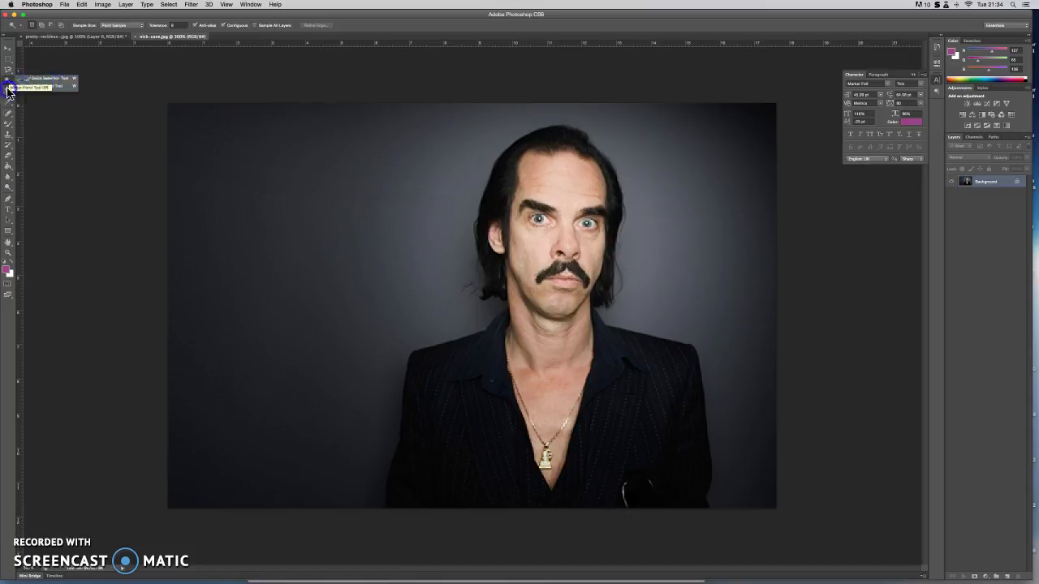
{"action": "left_click", "coordinate": [34, 80]}
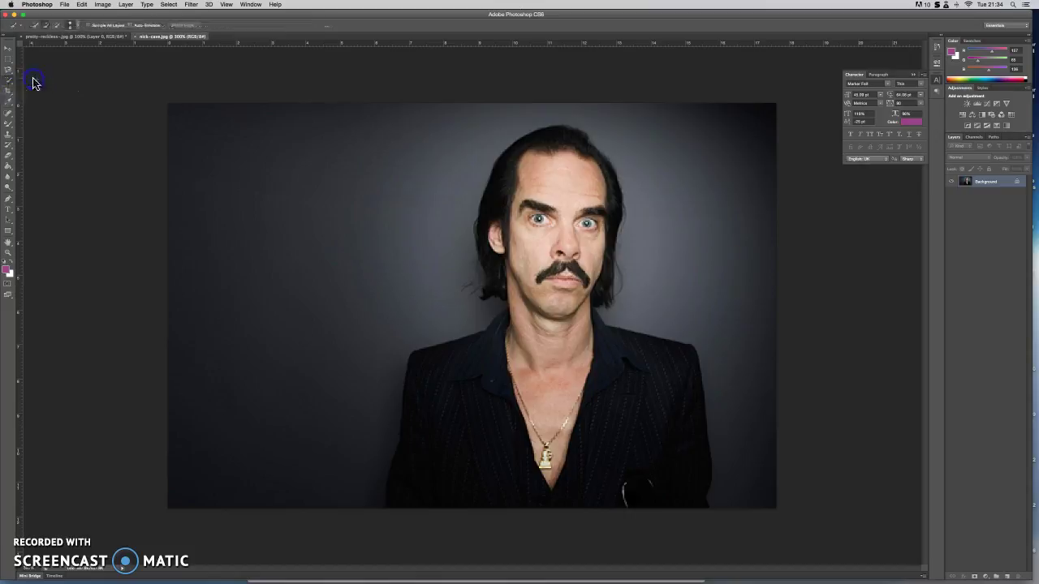
{"action": "left_click", "coordinate": [538, 181]}
{"action": "left_click", "coordinate": [531, 220]}
{"action": "left_click", "coordinate": [506, 209]}
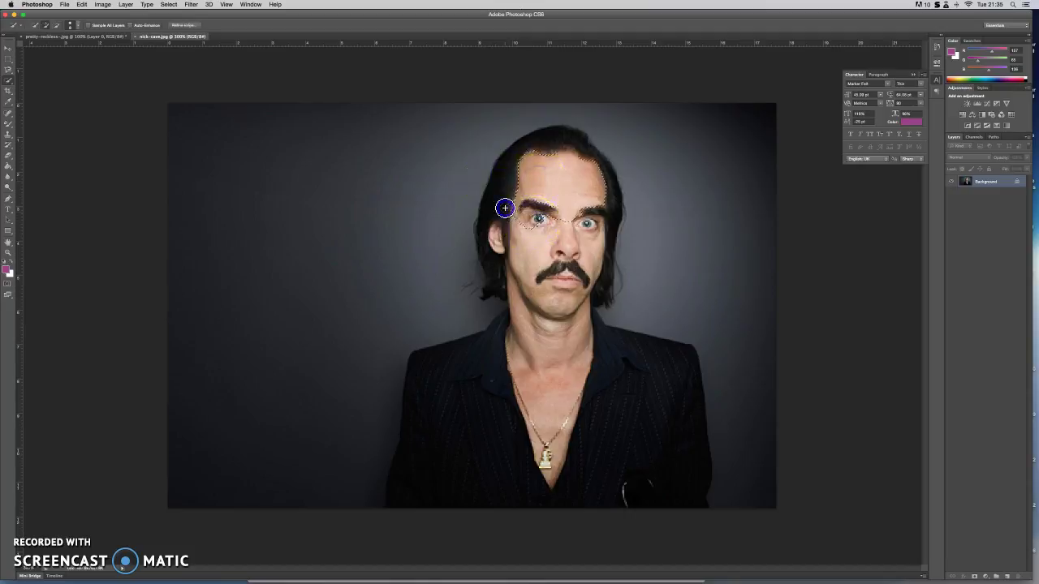
{"action": "left_click", "coordinate": [482, 239]}
{"action": "left_click", "coordinate": [496, 263]}
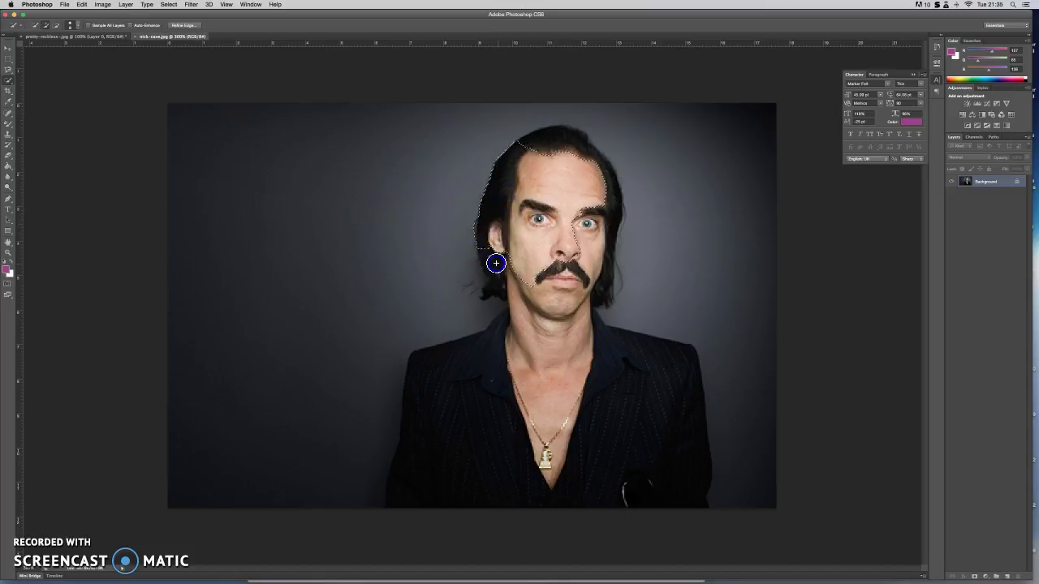
{"action": "left_click", "coordinate": [494, 283]}
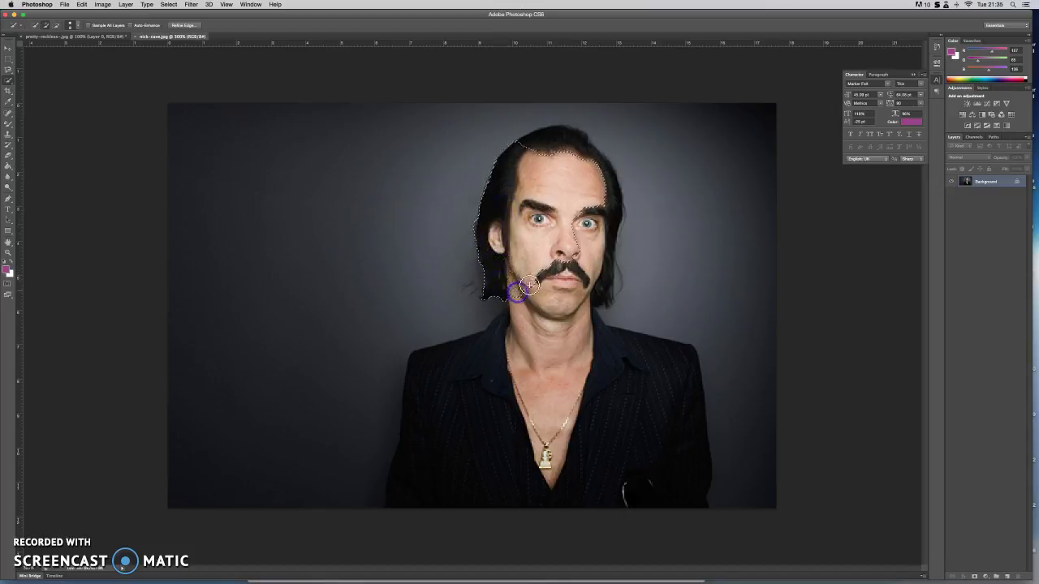
- Extend the selection over the rest of his hair, the lower face, the neck and the bare chest
{"action": "left_click", "coordinate": [536, 150]}
{"action": "left_click", "coordinate": [602, 172]}
{"action": "left_click", "coordinate": [598, 244]}
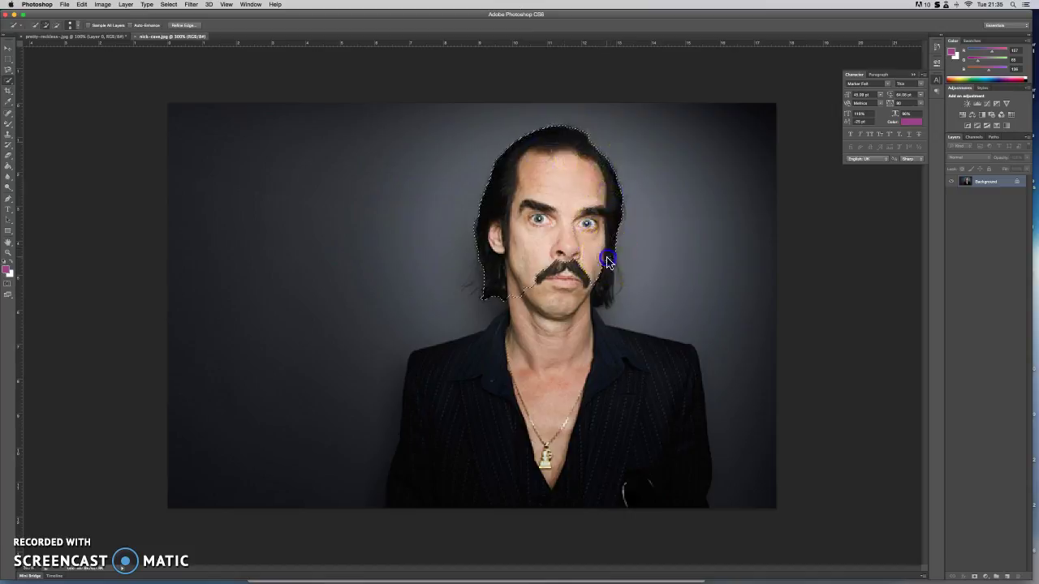
{"action": "left_click", "coordinate": [568, 308]}
{"action": "left_click", "coordinate": [539, 346]}
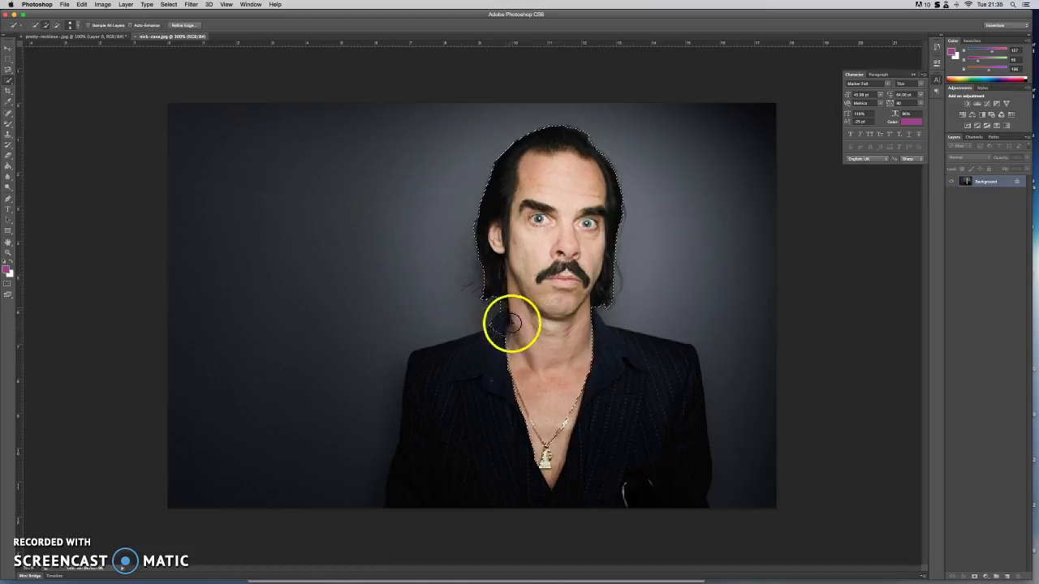
- Add the whole jacket and both shoulders to the selection and correct its edge where the collar meets the neck
{"action": "left_click", "coordinate": [469, 401]}
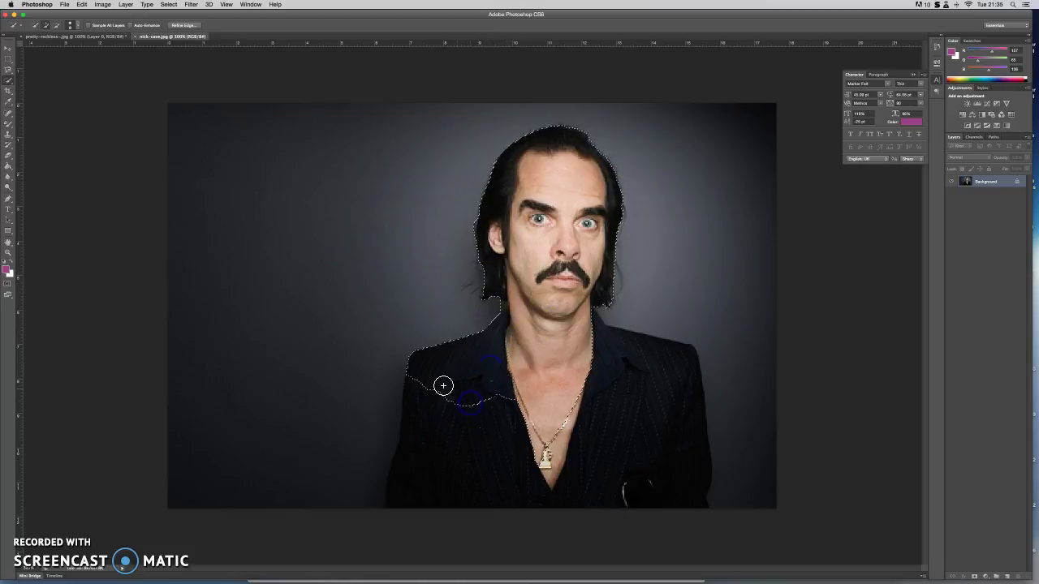
{"action": "left_click", "coordinate": [438, 471]}
{"action": "left_click", "coordinate": [496, 489]}
{"action": "left_click", "coordinate": [585, 487]}
{"action": "left_click", "coordinate": [609, 433]}
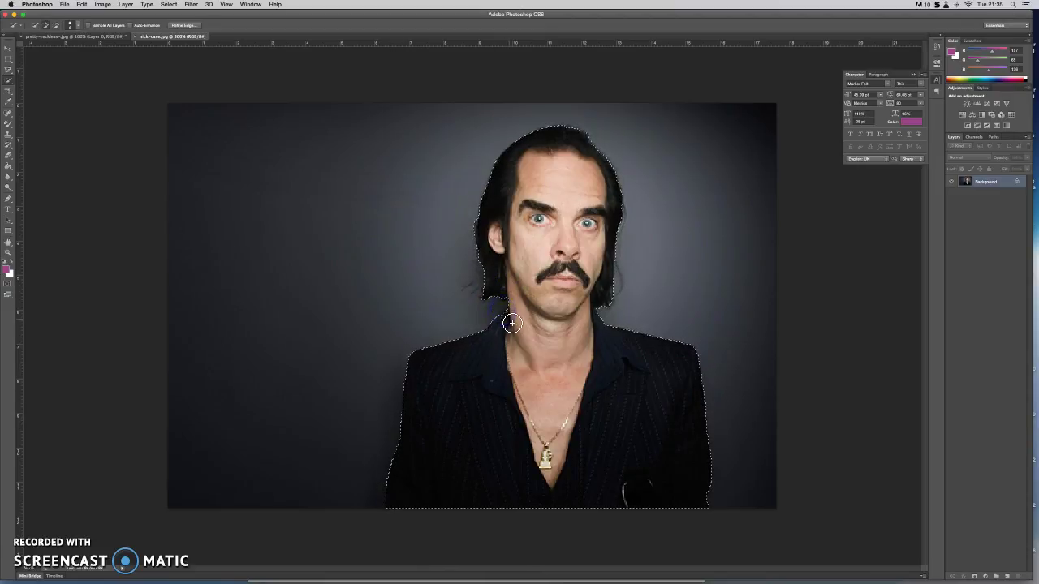
{"action": "left_click_drag", "start_coordinate": [507, 315], "coordinate": [516, 319]}
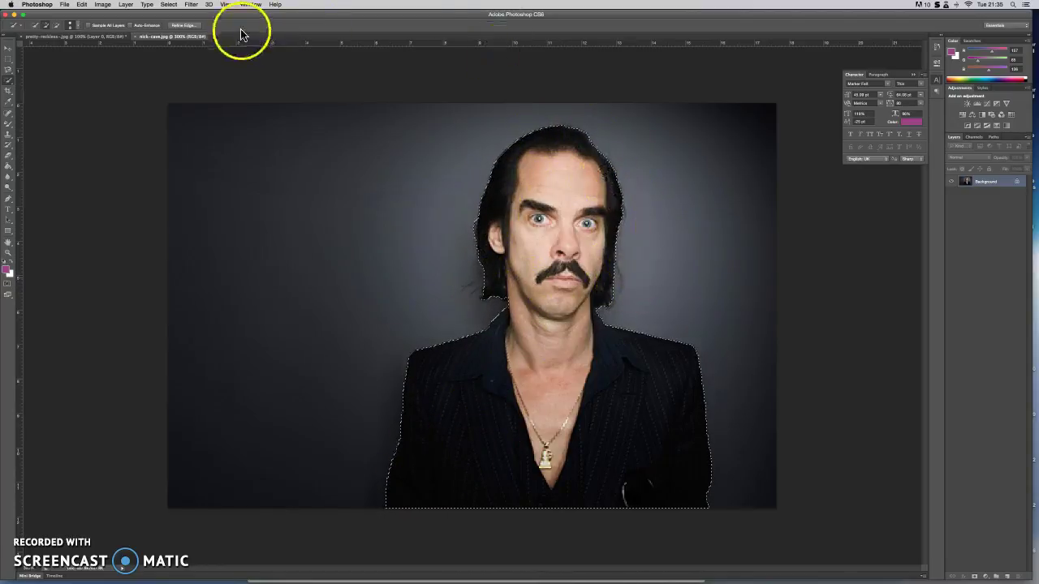
- Open Refine Edge for the selection and apply a small amount of Smooth and Feather to its outline
{"action": "left_click", "coordinate": [195, 29]}
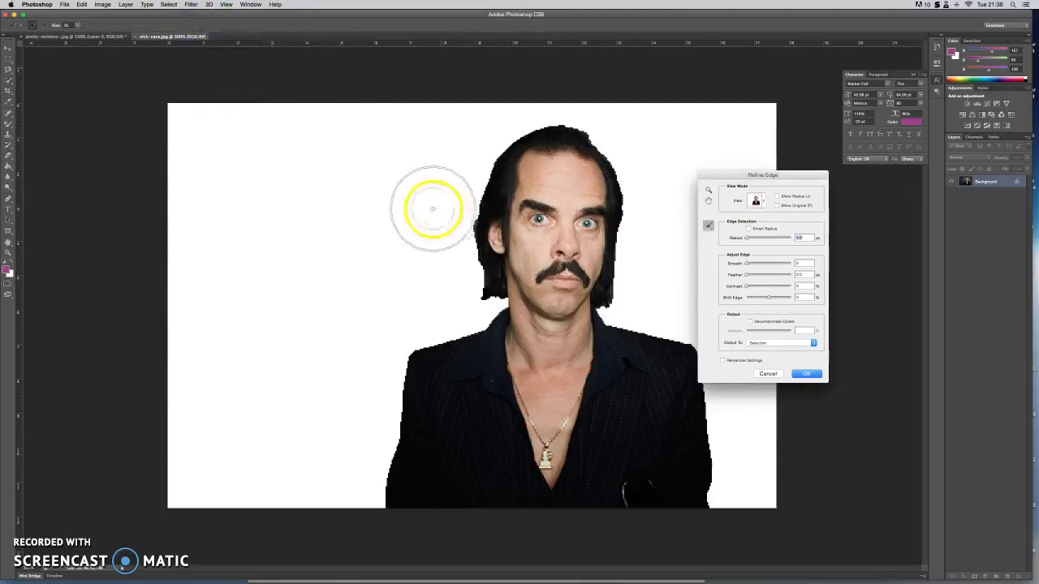
{"action": "mouse_move", "coordinate": [671, 302]}
{"action": "left_mouse_down"}
{"action": "mouse_move", "coordinate": [678, 217]}
{"action": "mouse_move", "coordinate": [543, 160]}
{"action": "mouse_move", "coordinate": [465, 227]}
{"action": "mouse_move", "coordinate": [525, 279]}
{"action": "mouse_move", "coordinate": [613, 168]}
{"action": "mouse_move", "coordinate": [505, 146]}
{"action": "mouse_move", "coordinate": [497, 240]}
{"action": "mouse_move", "coordinate": [513, 281]}
{"action": "mouse_move", "coordinate": [476, 335]}
{"action": "mouse_move", "coordinate": [415, 355]}
{"action": "mouse_move", "coordinate": [381, 473]}
{"action": "mouse_move", "coordinate": [383, 437]}
{"action": "mouse_move", "coordinate": [481, 351]}
{"action": "mouse_move", "coordinate": [524, 235]}
{"action": "mouse_move", "coordinate": [666, 174]}
{"action": "left_mouse_up"}
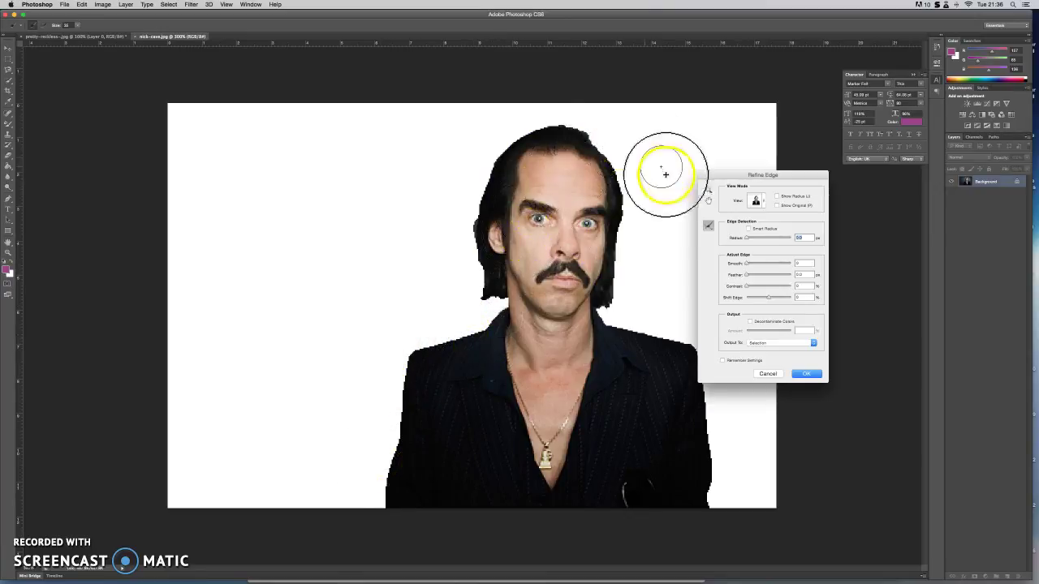
{"action": "left_click", "coordinate": [745, 266]}
{"action": "left_click_drag", "start_coordinate": [750, 268], "coordinate": [750, 268]}
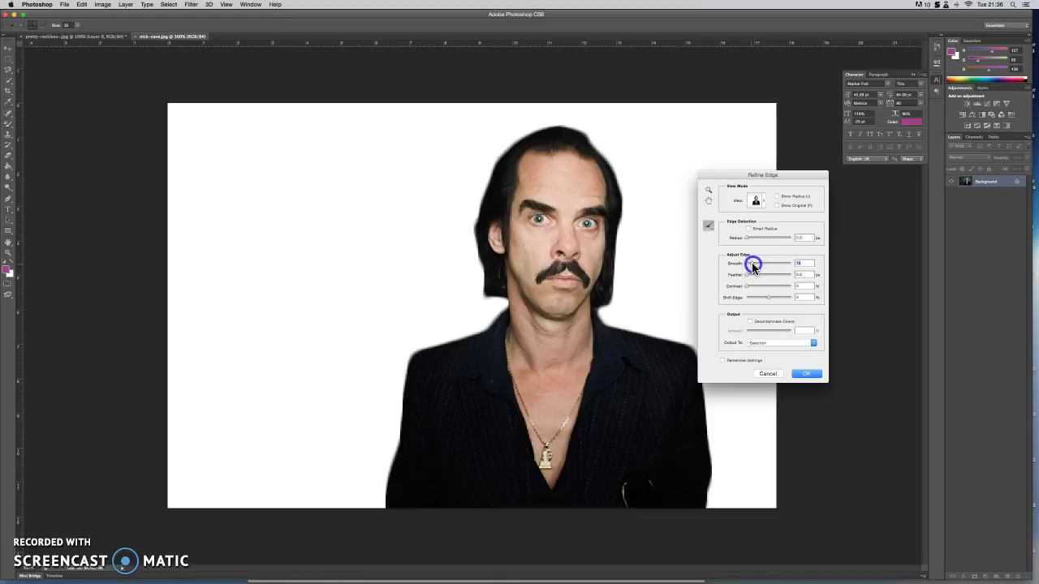
{"action": "left_click_drag", "start_coordinate": [753, 267], "coordinate": [755, 276]}
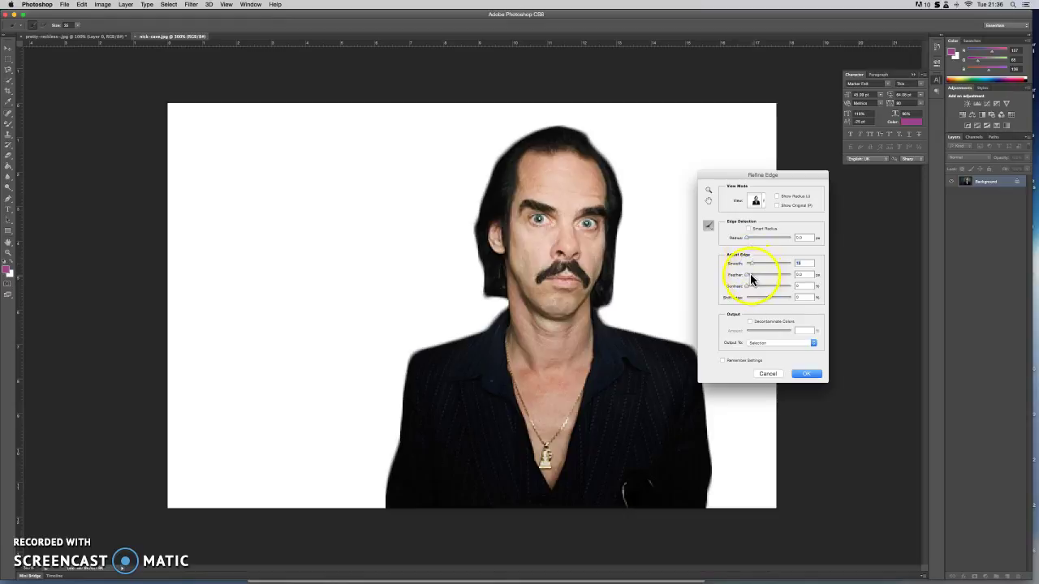
{"action": "mouse_move", "coordinate": [753, 278]}
{"action": "left_mouse_down"}
{"action": "mouse_move", "coordinate": [767, 280]}
{"action": "mouse_move", "coordinate": [751, 278]}
{"action": "left_mouse_up"}
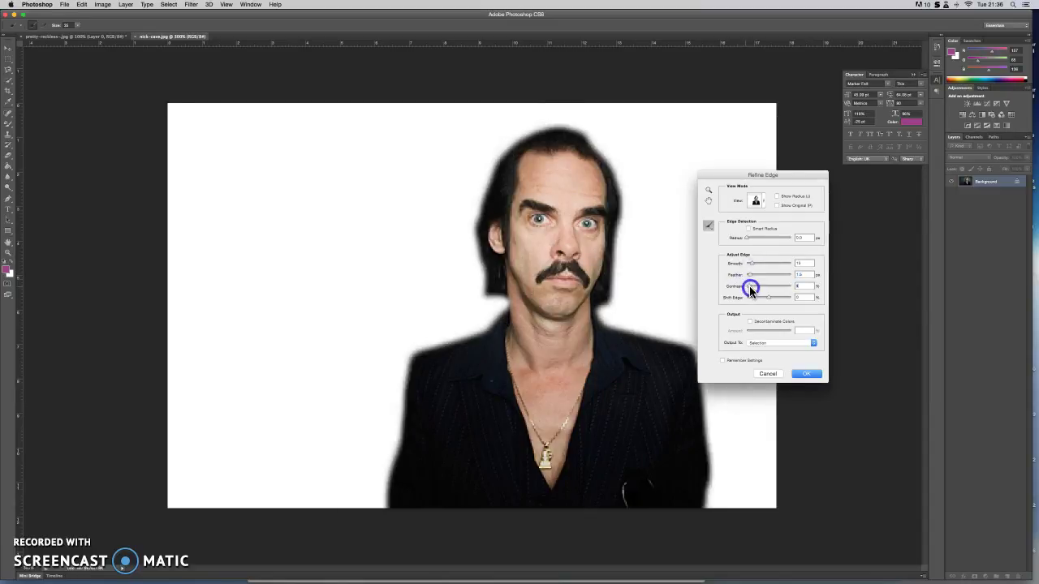
- Raise the edge Contrast, shift the edge slightly inward and apply the Refine Edge settings to the selection
{"action": "mouse_move", "coordinate": [757, 289]}
{"action": "left_mouse_down"}
{"action": "mouse_move", "coordinate": [770, 301]}
{"action": "mouse_move", "coordinate": [761, 299]}
{"action": "left_mouse_up"}
{"action": "left_click", "coordinate": [761, 301]}
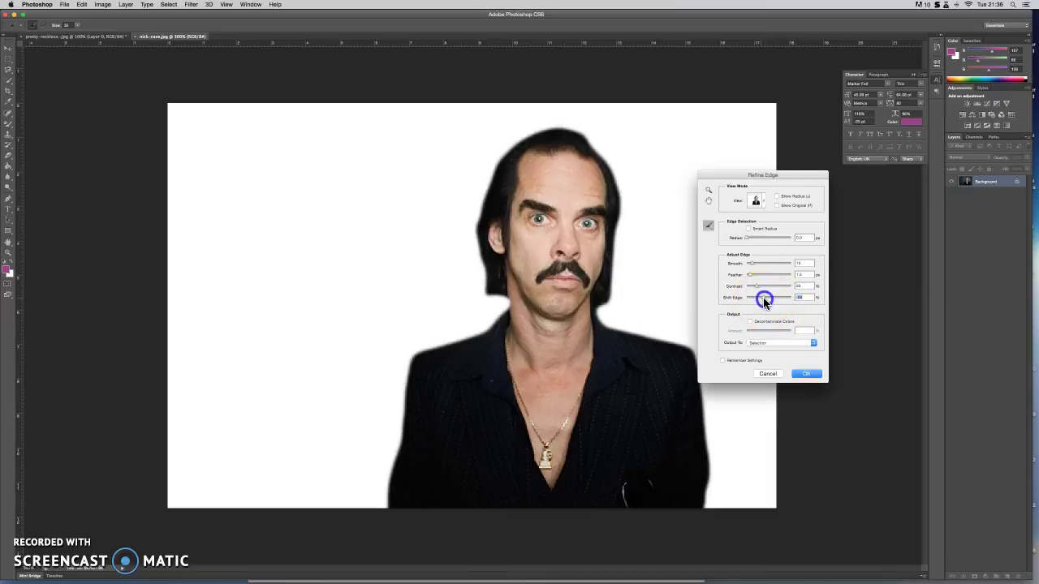
{"action": "left_click_drag", "start_coordinate": [765, 301], "coordinate": [766, 300]}
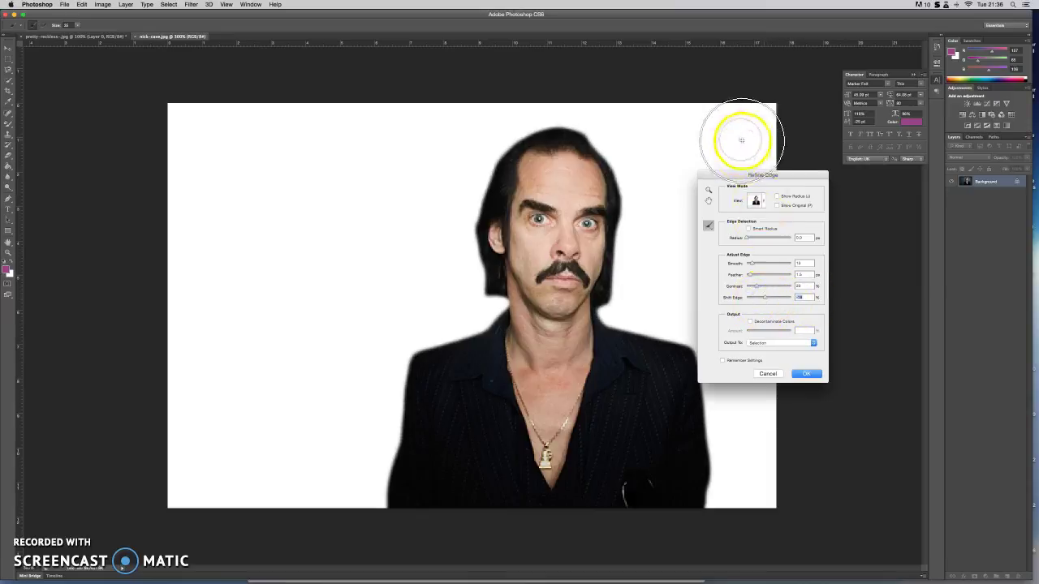
{"action": "left_click", "coordinate": [812, 372]}
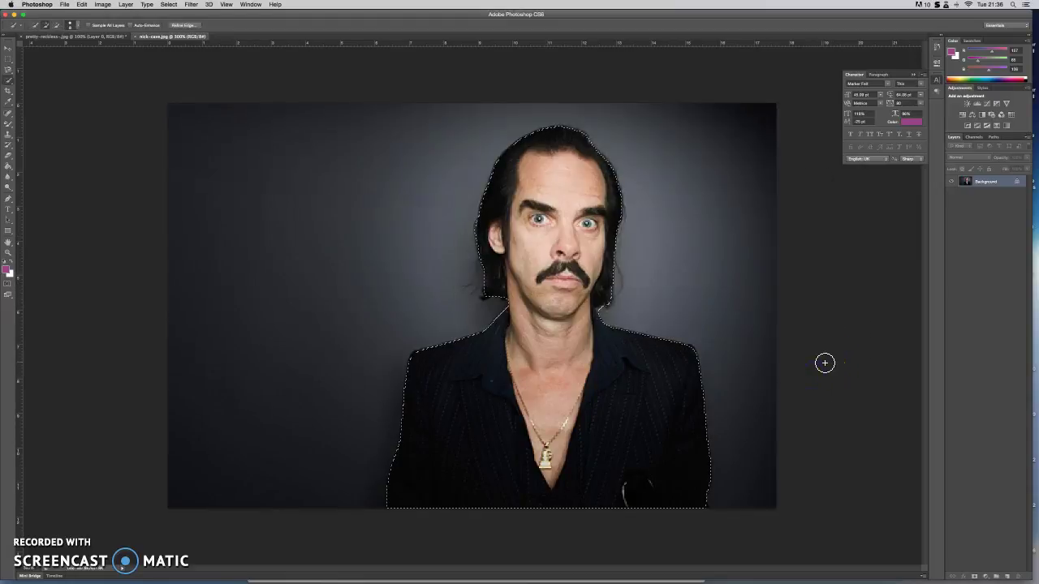
- Move the selected man into the pretty-reckless document with the Move tool and place him in the empty area beside the woman
{"action": "left_click", "coordinate": [555, 362]}
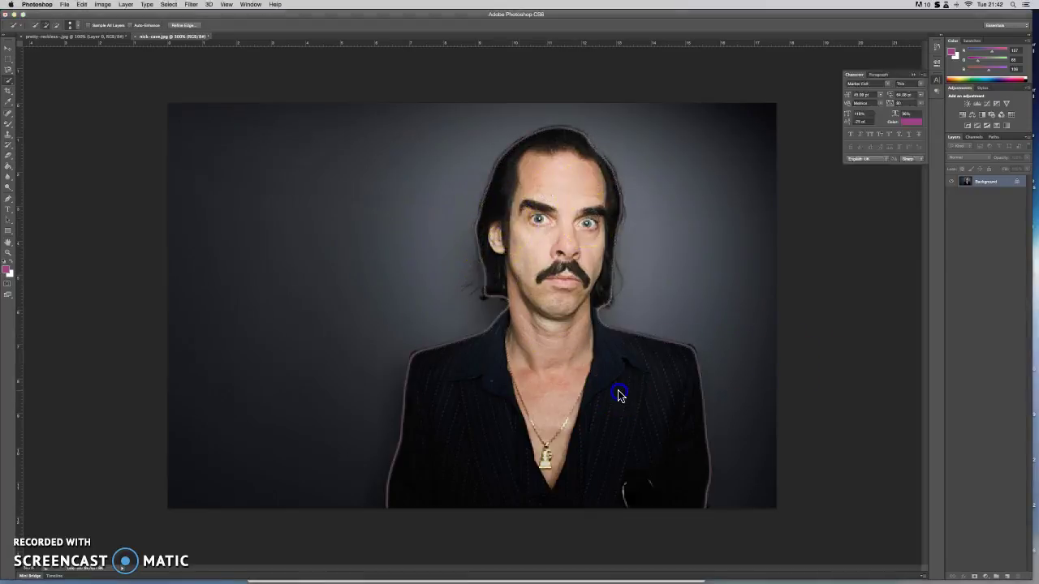
{"action": "mouse_move", "coordinate": [511, 235]}
{"action": "left_mouse_down"}
{"action": "mouse_move", "coordinate": [501, 220]}
{"action": "mouse_move", "coordinate": [531, 301]}
{"action": "mouse_move", "coordinate": [494, 274]}
{"action": "left_mouse_up"}
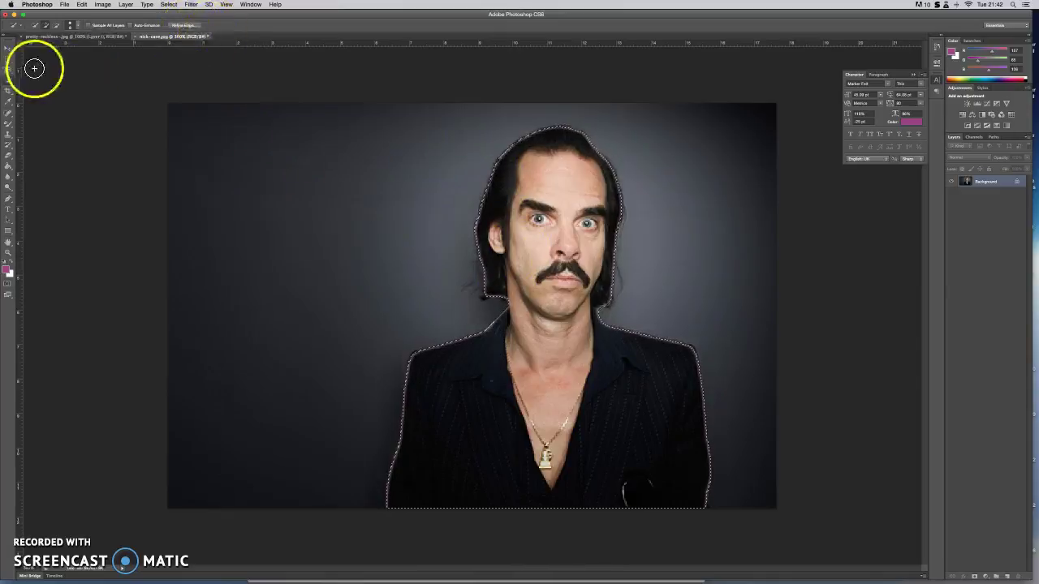
{"action": "left_click", "coordinate": [8, 48]}
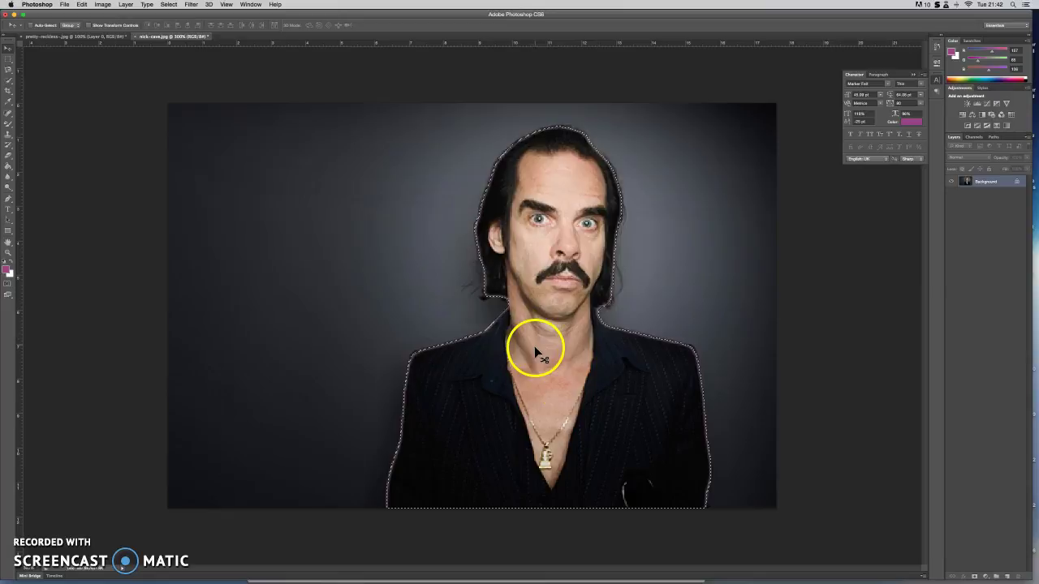
{"action": "left_click_drag", "start_coordinate": [541, 297], "coordinate": [128, 95]}
{"action": "left_click_drag", "start_coordinate": [104, 45], "coordinate": [672, 381]}
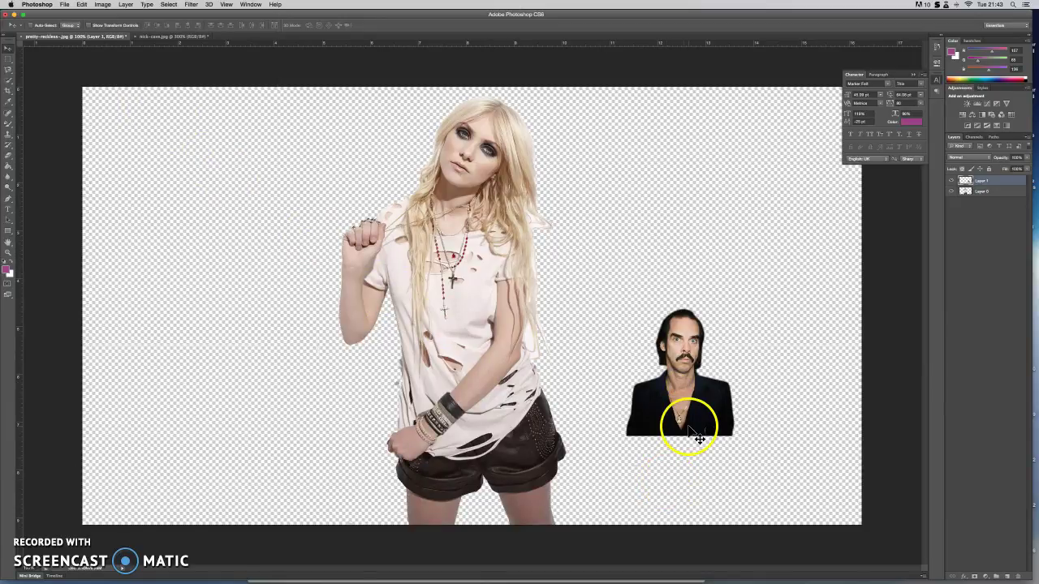
{"action": "left_click_drag", "start_coordinate": [680, 384], "coordinate": [655, 323]}
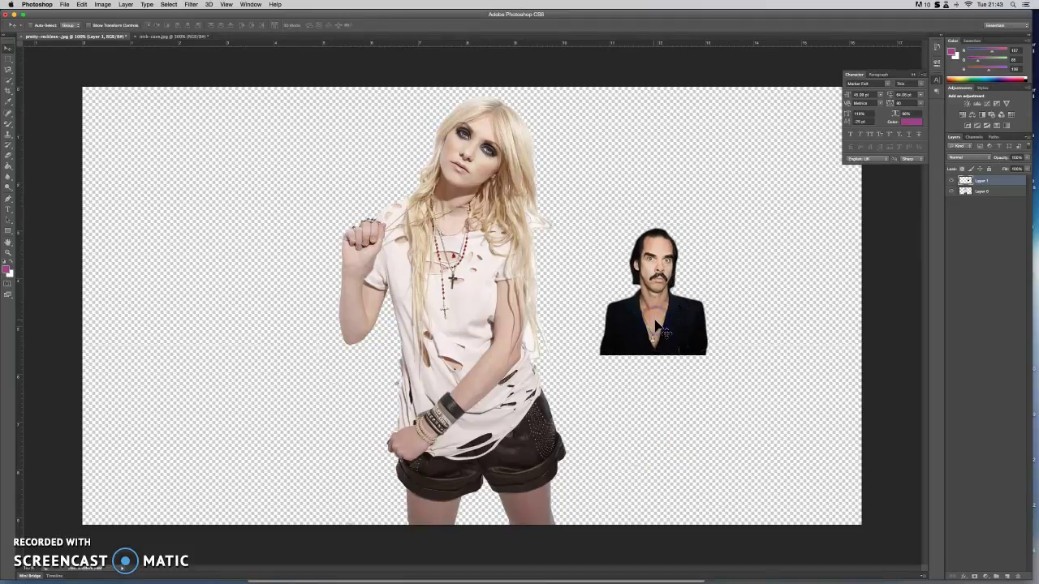
- Try enlarging the man's cut-out with Free Transform to nearly twice its size and repositioning it beside the woman
{"action": "key", "text": "super+t"}
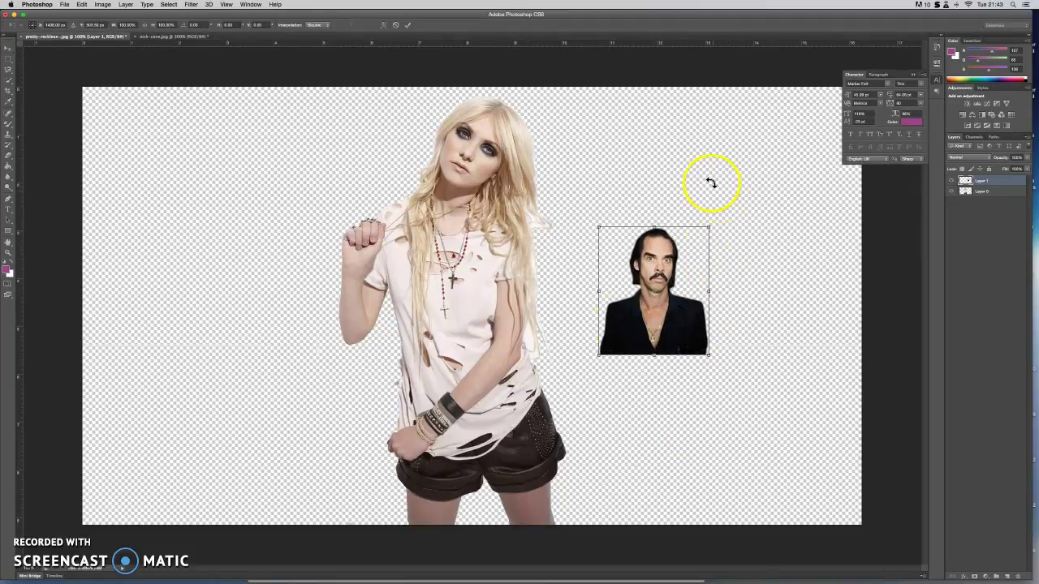
{"action": "left_click", "coordinate": [708, 229]}
{"action": "left_click_drag", "start_coordinate": [708, 229], "coordinate": [822, 134]}
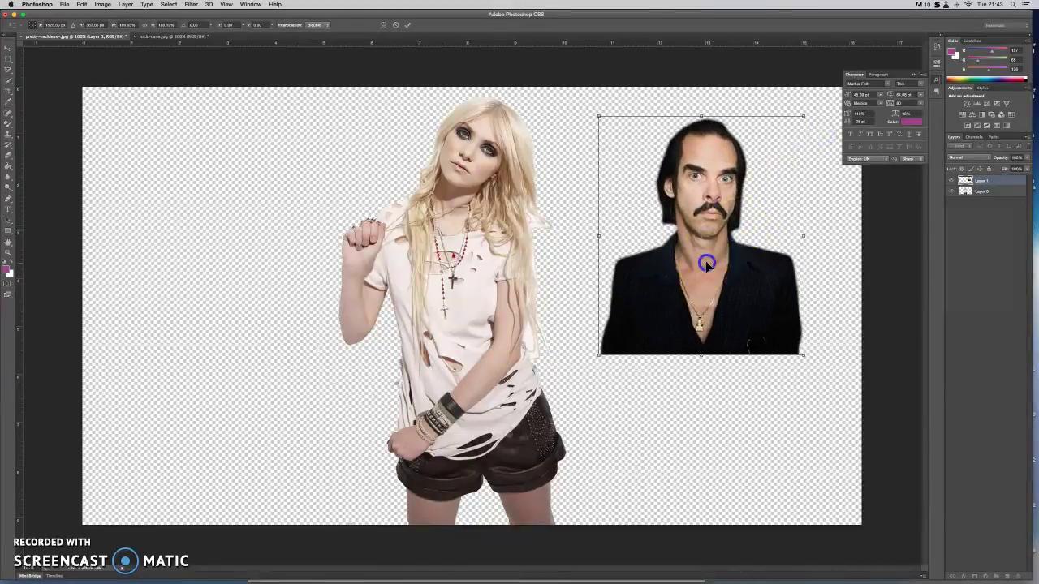
{"action": "left_click_drag", "start_coordinate": [706, 260], "coordinate": [684, 282]}
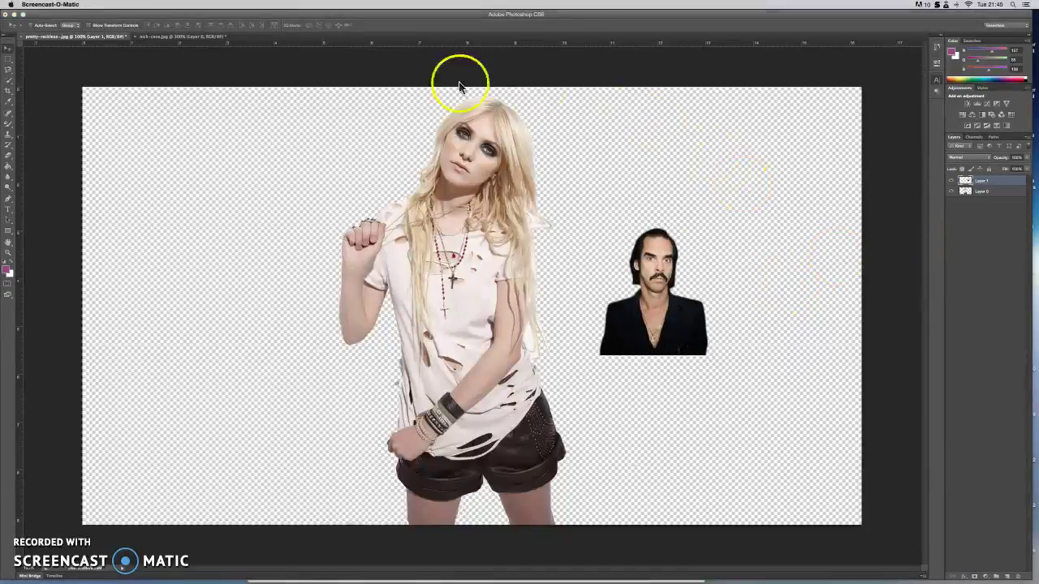
- Return to nick-cave.jpg and trace with the Magnetic Lasso from the photo's lower edge up the sleeve and shoulder to the hair ends
{"action": "left_click", "coordinate": [204, 39]}
{"action": "left_click", "coordinate": [204, 38]}
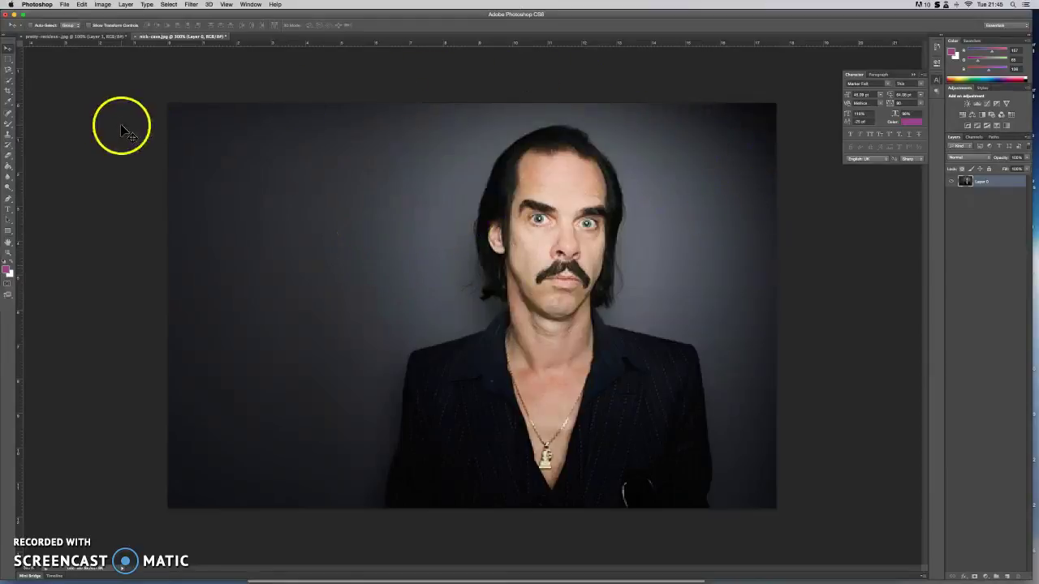
{"action": "left_click", "coordinate": [9, 74]}
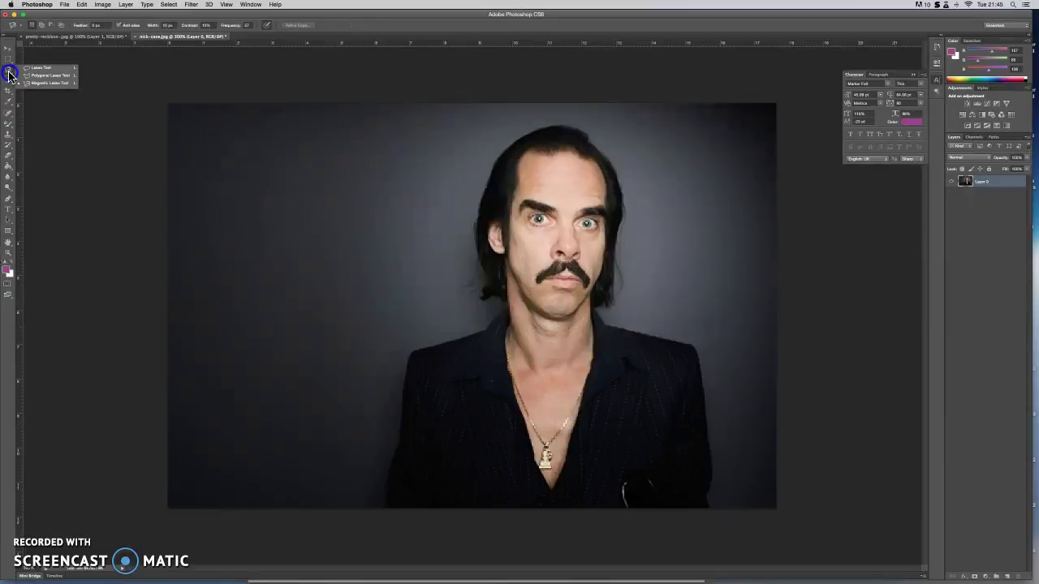
{"action": "mouse_move", "coordinate": [12, 74]}
{"action": "left_mouse_down"}
{"action": "mouse_move", "coordinate": [35, 72]}
{"action": "mouse_move", "coordinate": [57, 86]}
{"action": "mouse_move", "coordinate": [60, 69]}
{"action": "mouse_move", "coordinate": [61, 88]}
{"action": "left_mouse_up"}
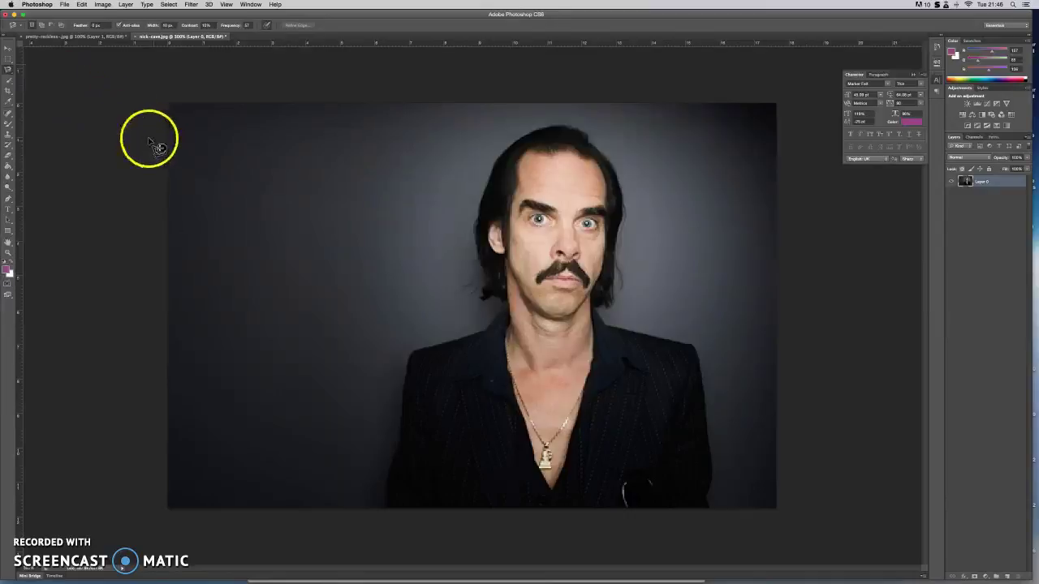
{"action": "left_click", "coordinate": [387, 511]}
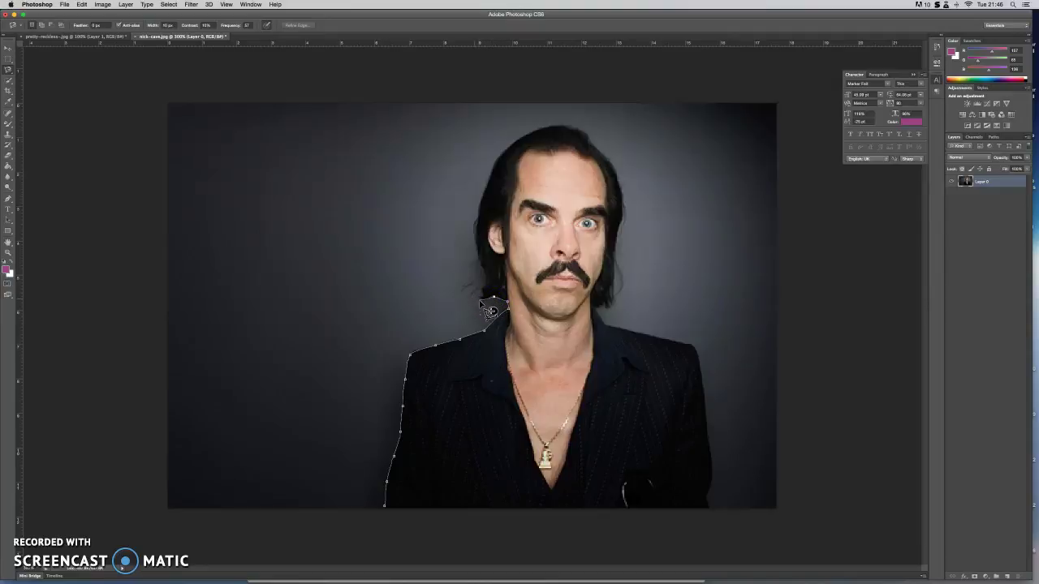
{"action": "left_click", "coordinate": [481, 298]}
{"action": "left_click", "coordinate": [484, 298]}
- Continue the Magnetic Lasso outline around the head and opposite shoulder, closing it along the photo's lower edge at the starting point
{"action": "mouse_move", "coordinate": [489, 285]}
{"action": "left_mouse_down"}
{"action": "mouse_move", "coordinate": [474, 224]}
{"action": "mouse_move", "coordinate": [498, 156]}
{"action": "mouse_move", "coordinate": [545, 127]}
{"action": "mouse_move", "coordinate": [594, 135]}
{"action": "mouse_move", "coordinate": [651, 247]}
{"action": "left_mouse_up"}
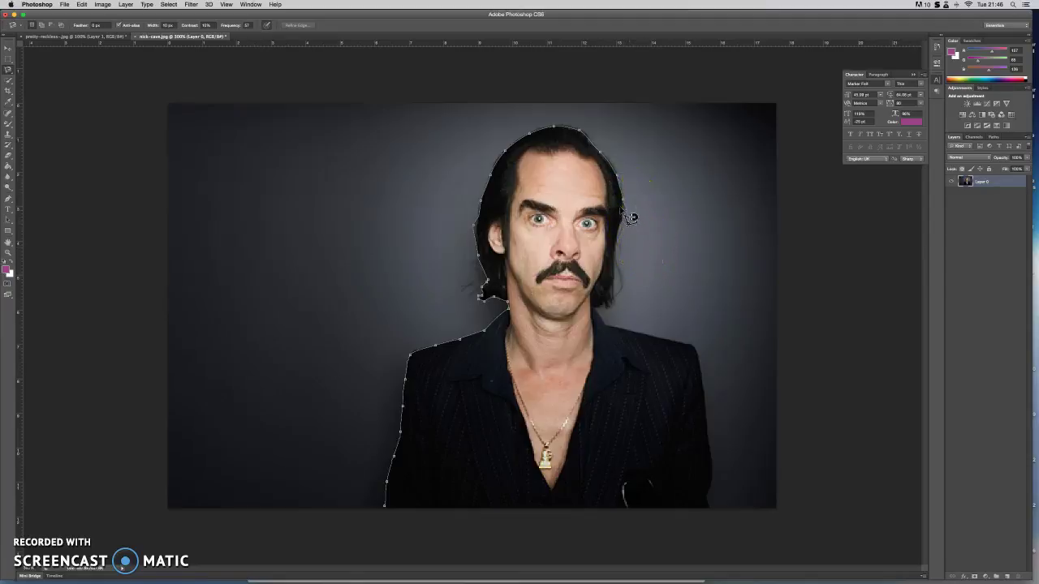
{"action": "left_click_drag", "start_coordinate": [625, 212], "coordinate": [619, 303]}
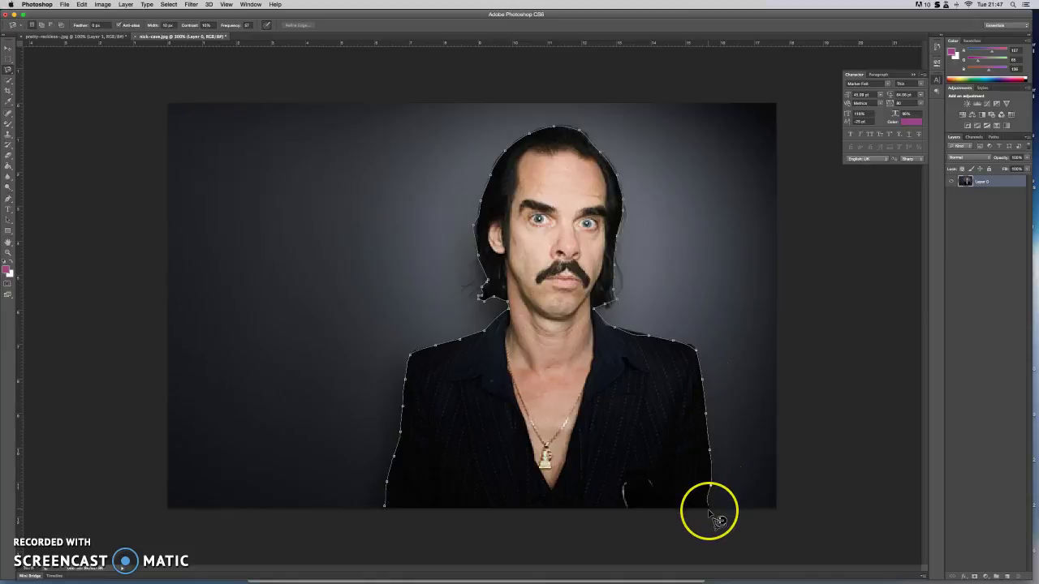
{"action": "mouse_move", "coordinate": [710, 511]}
{"action": "left_mouse_down"}
{"action": "mouse_move", "coordinate": [387, 510]}
{"action": "mouse_move", "coordinate": [398, 517]}
{"action": "left_mouse_up"}
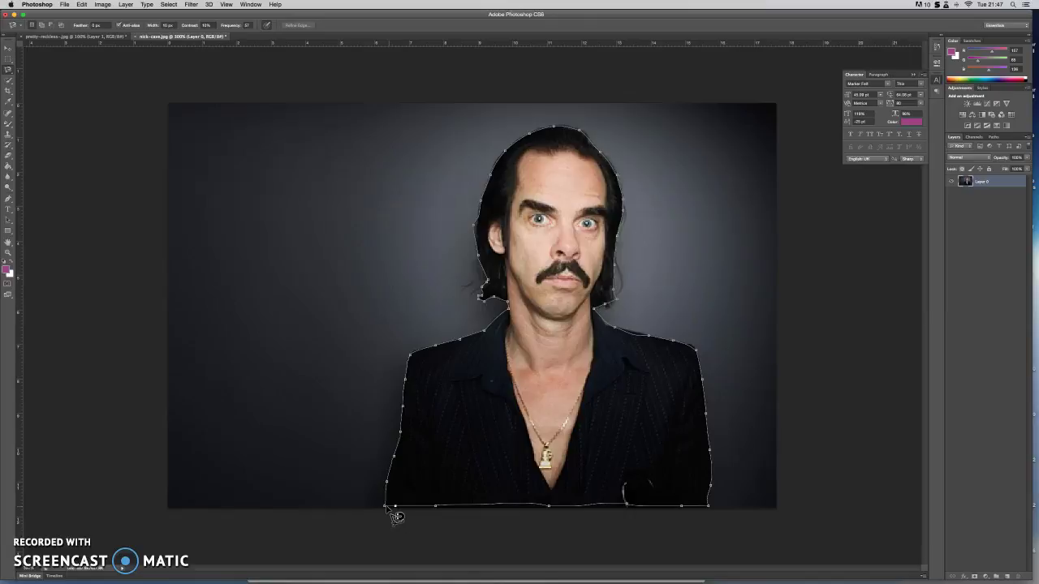
{"action": "left_click", "coordinate": [387, 507]}
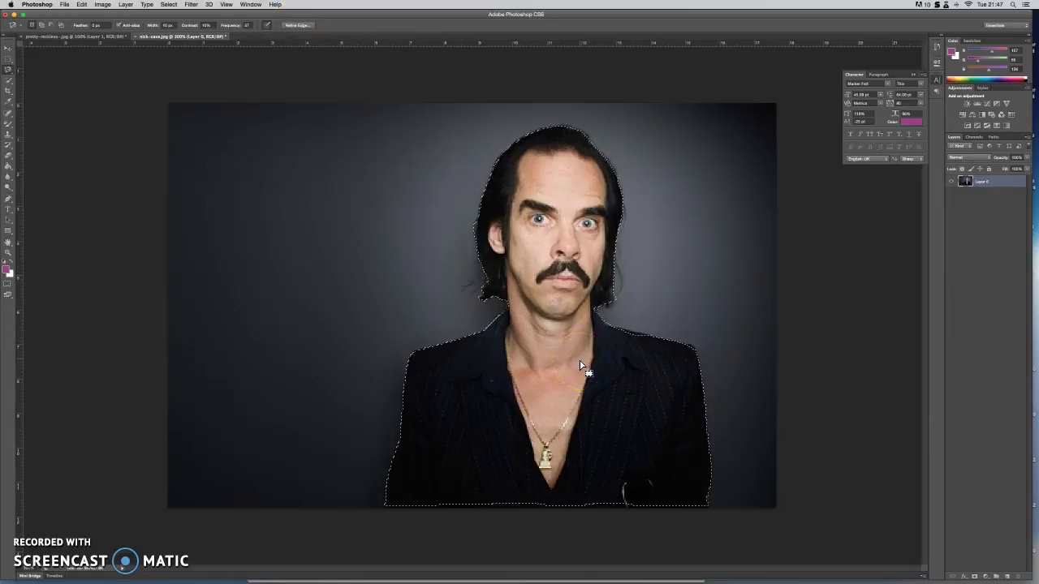
- Shift the selected man slightly with the Move tool to detach him from the backdrop
{"action": "left_click", "coordinate": [8, 50]}
{"action": "mouse_move", "coordinate": [513, 357]}
{"action": "left_mouse_down"}
{"action": "mouse_move", "coordinate": [327, 237]}
{"action": "mouse_move", "coordinate": [337, 256]}
{"action": "mouse_move", "coordinate": [526, 363]}
{"action": "left_mouse_up"}
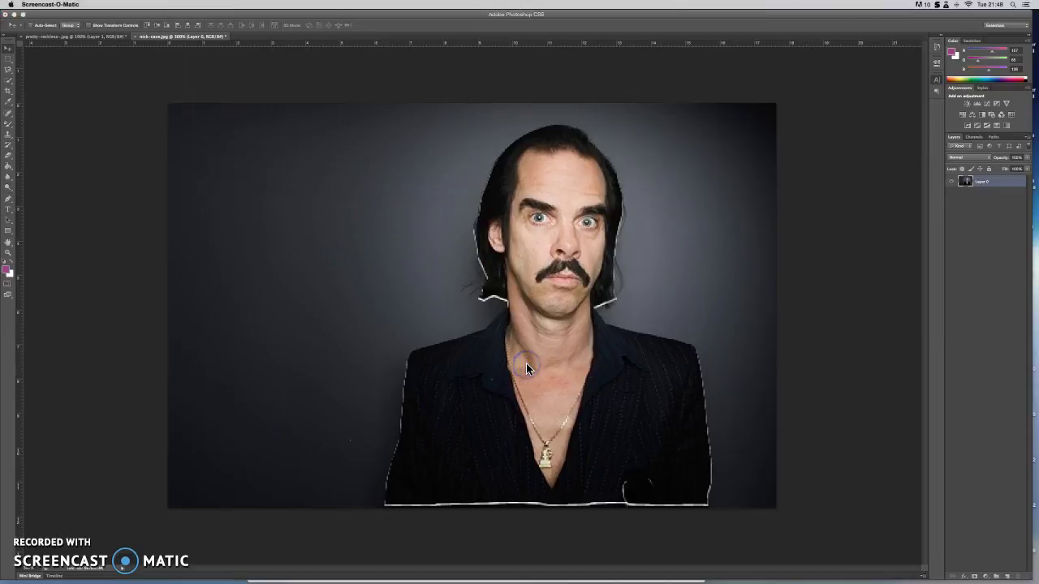